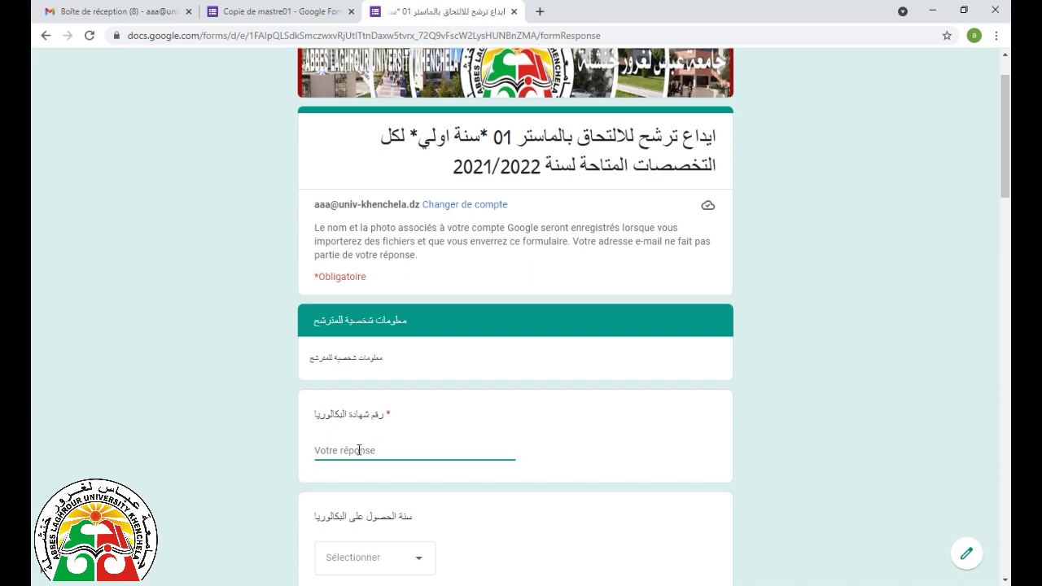
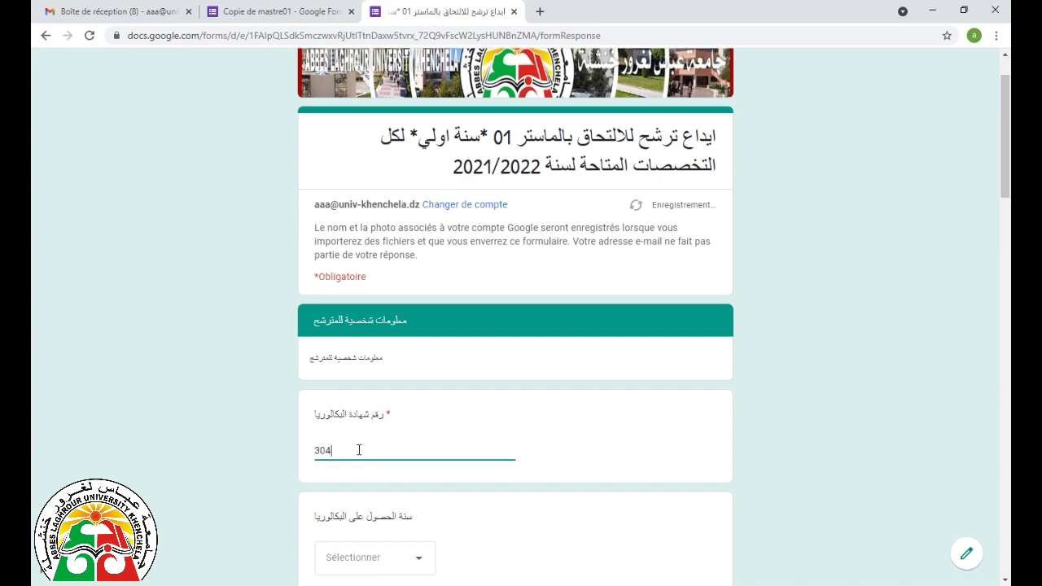
- Enter the candidate's baccalaureate certificate number in the first required answer field
{"action": "scroll", "coordinate": [358, 450], "scroll_direction": "down", "scroll_amount": 3}
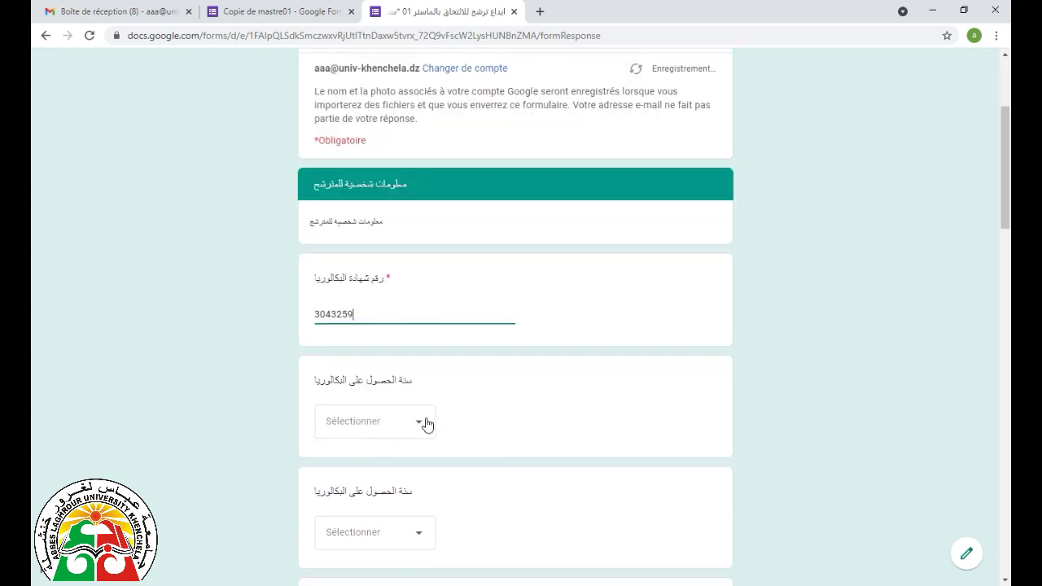
- Set the two baccalaureate year answers to 2012 and 2007
{"action": "left_click", "coordinate": [426, 421]}
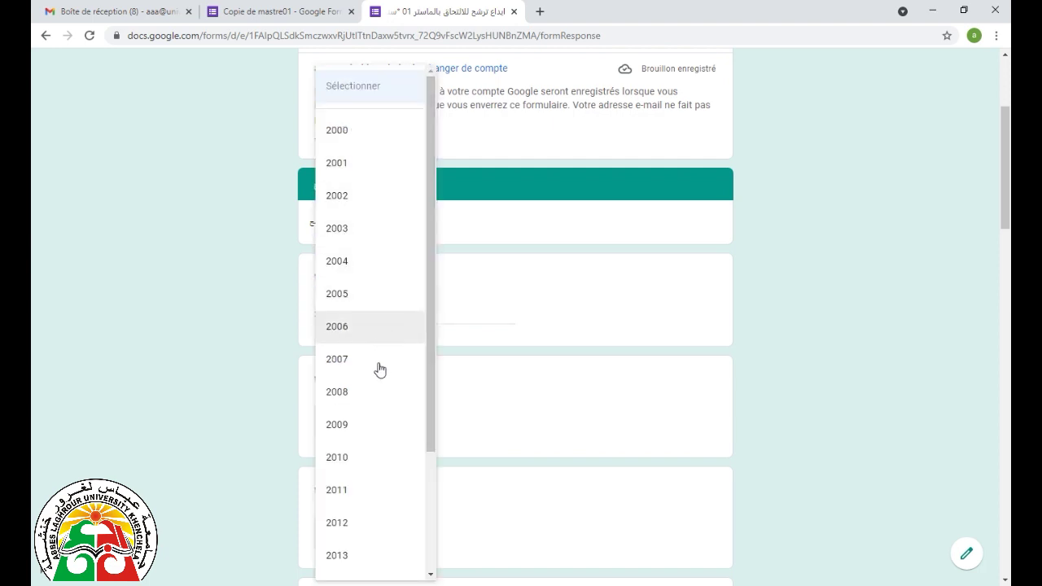
{"action": "left_click", "coordinate": [362, 523]}
{"action": "scroll", "coordinate": [411, 480], "scroll_direction": "down", "scroll_amount": 2}
{"action": "left_click", "coordinate": [421, 394]}
{"action": "scroll", "coordinate": [388, 226], "scroll_direction": "down", "scroll_amount": 4}
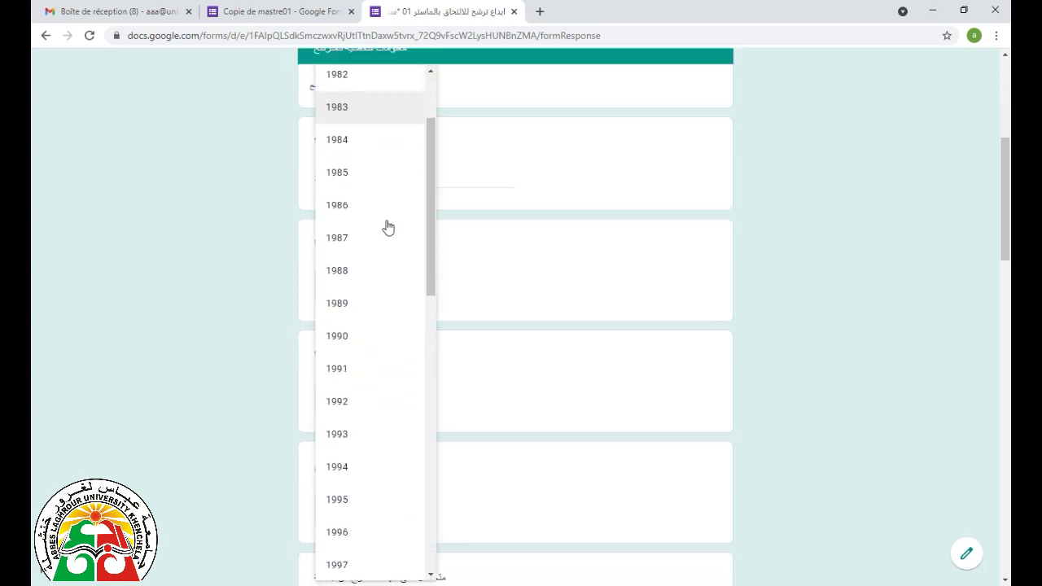
{"action": "scroll", "coordinate": [379, 423], "scroll_direction": "down", "scroll_amount": 2}
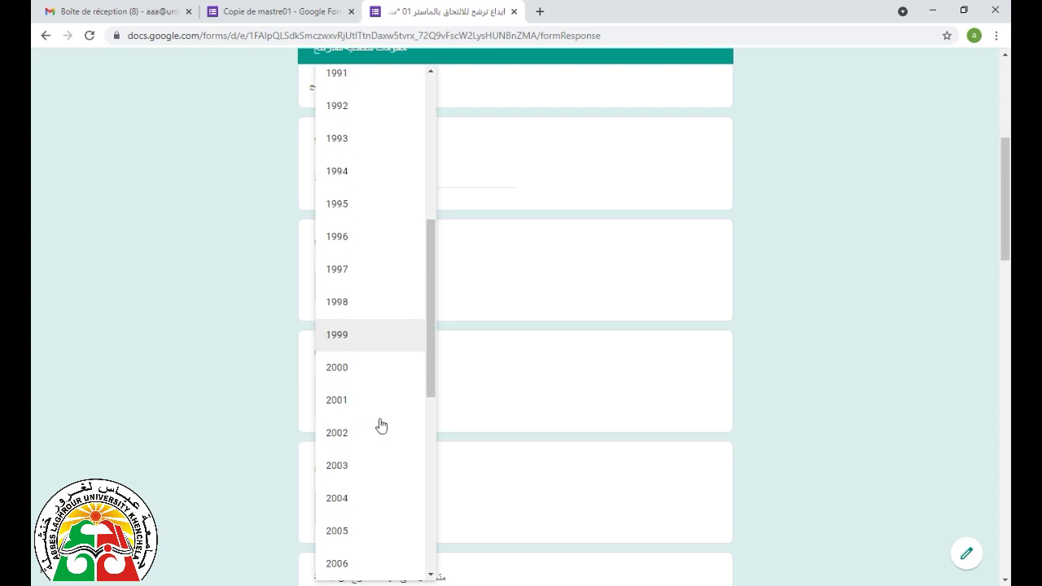
{"action": "scroll", "coordinate": [361, 537], "scroll_direction": "down", "scroll_amount": 1}
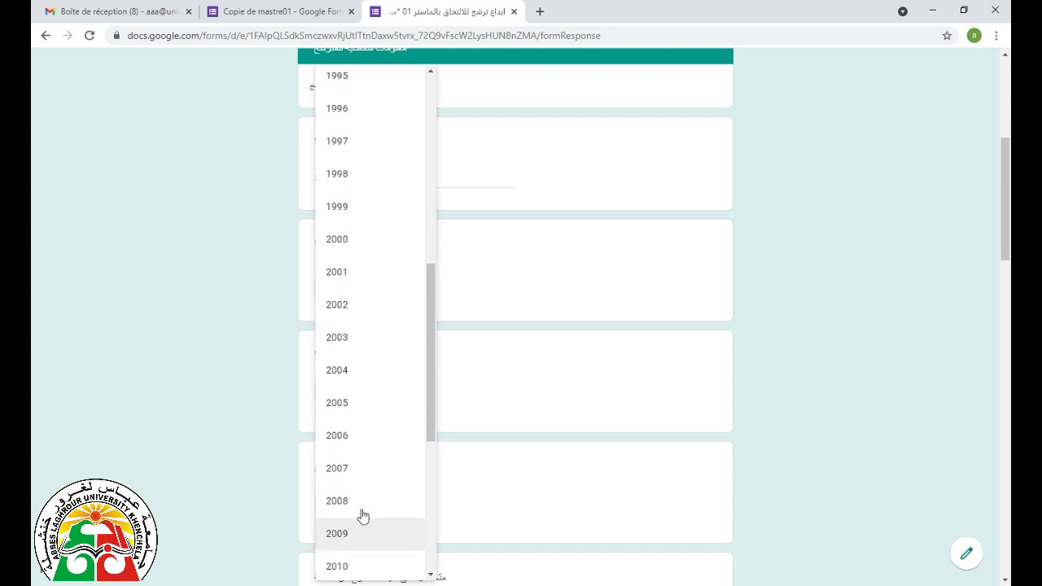
{"action": "left_click", "coordinate": [371, 468]}
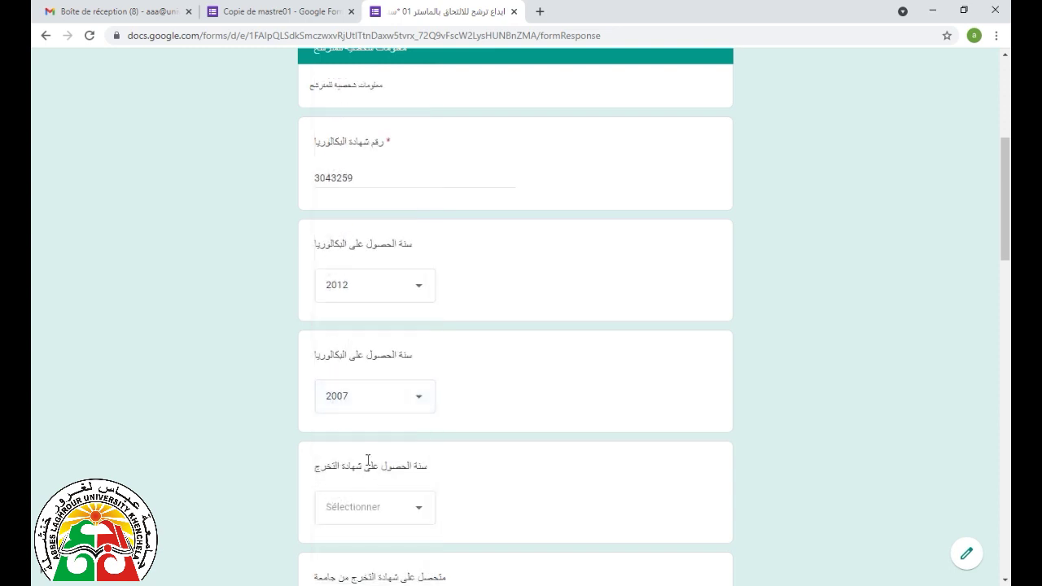
{"action": "scroll", "coordinate": [366, 453], "scroll_direction": "down", "scroll_amount": 1}
{"action": "scroll", "coordinate": [366, 452], "scroll_direction": "down", "scroll_amount": 1}
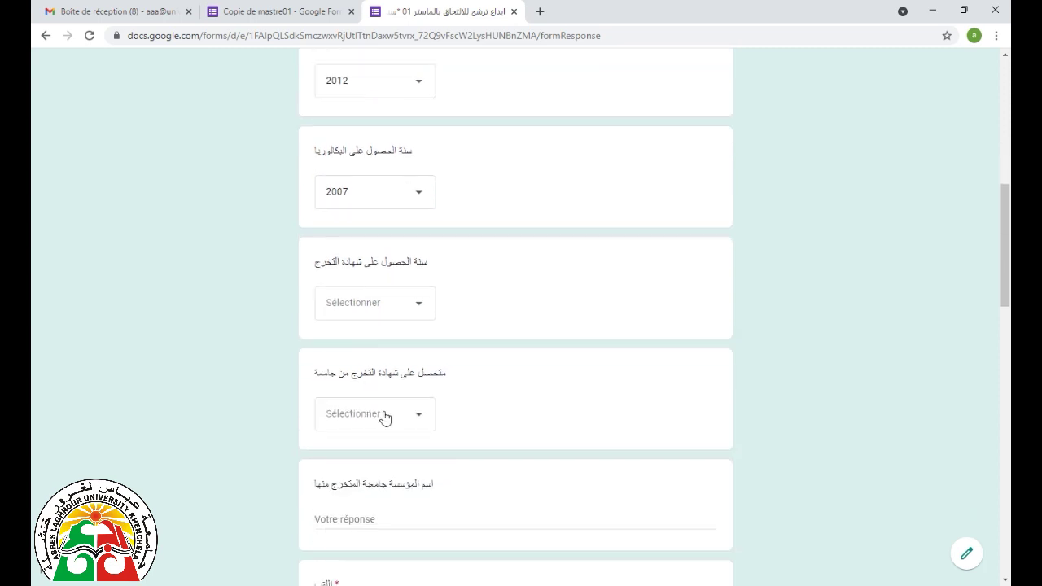
- Set the graduation certificate year to 2012
{"action": "left_click", "coordinate": [420, 308]}
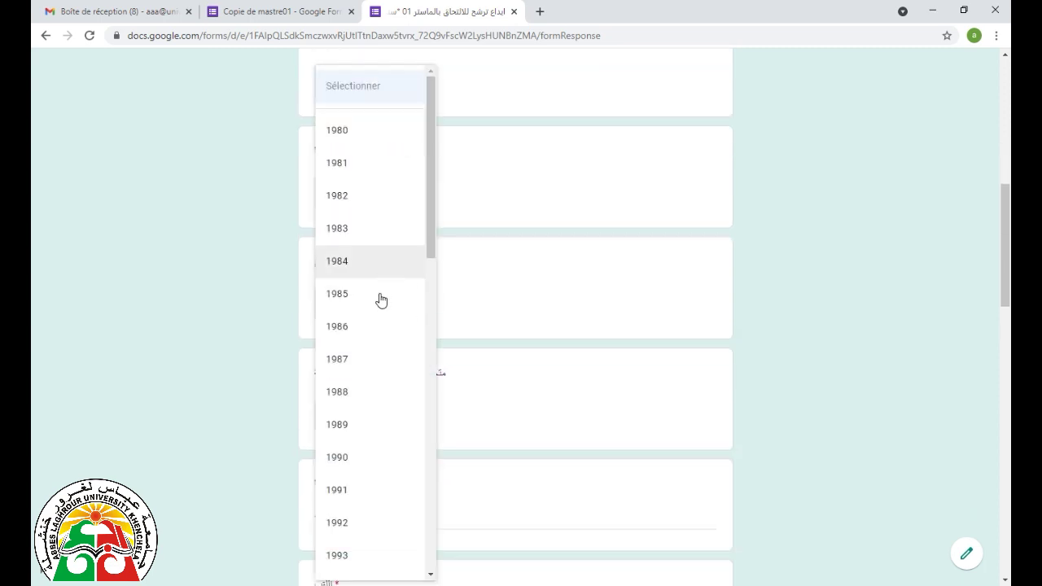
{"action": "scroll", "coordinate": [375, 317], "scroll_direction": "down", "scroll_amount": 3}
{"action": "scroll", "coordinate": [365, 348], "scroll_direction": "down", "scroll_amount": 6}
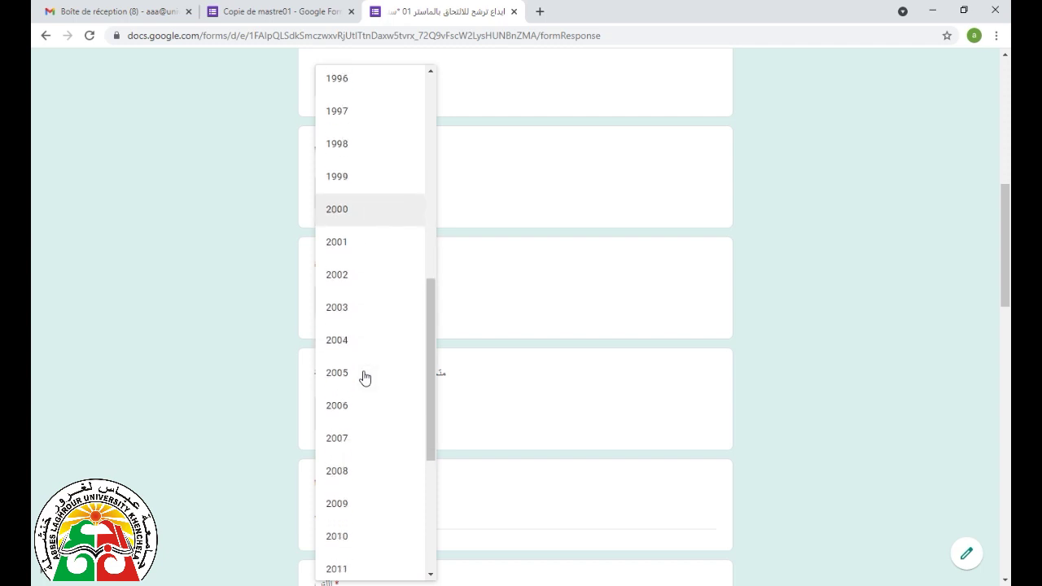
{"action": "scroll", "coordinate": [360, 451], "scroll_direction": "down", "scroll_amount": 1}
{"action": "left_click", "coordinate": [351, 429]}
{"action": "scroll", "coordinate": [375, 409], "scroll_direction": "down", "scroll_amount": 2}
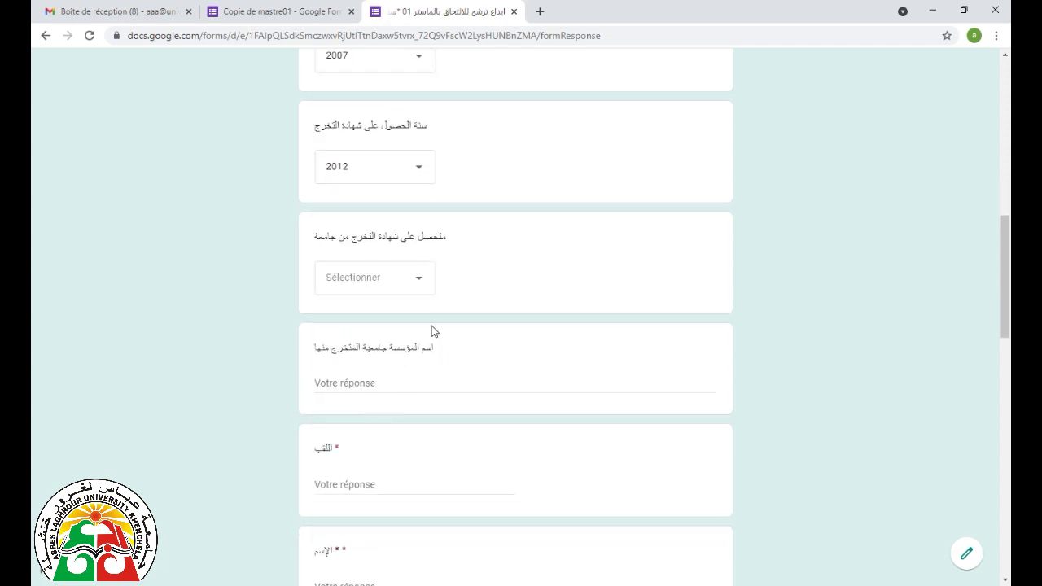
- Choose جامعة خنشلة as the graduating university and type it as the institution name
{"action": "left_click", "coordinate": [420, 281]}
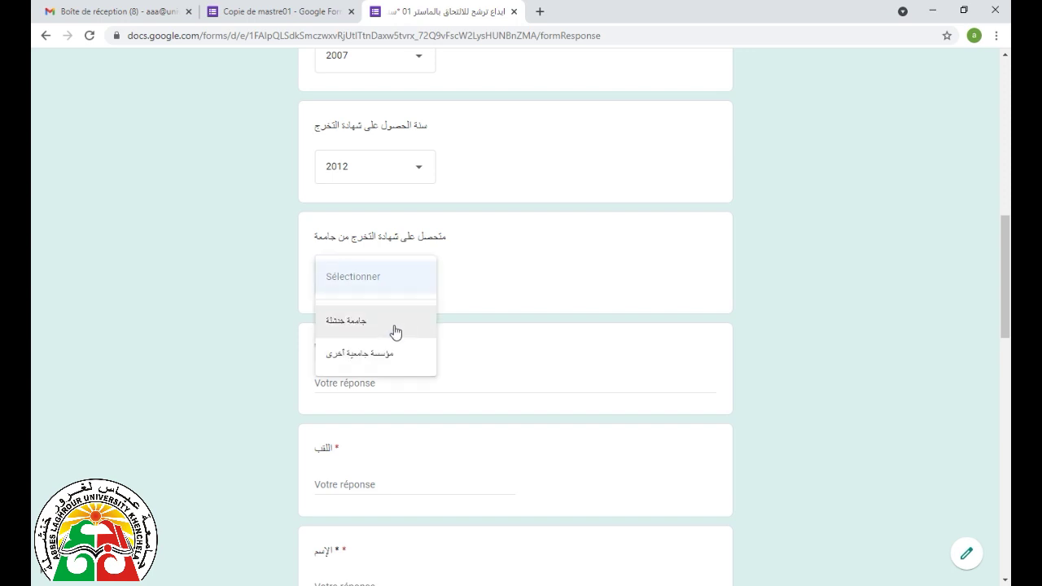
{"action": "left_click", "coordinate": [391, 334]}
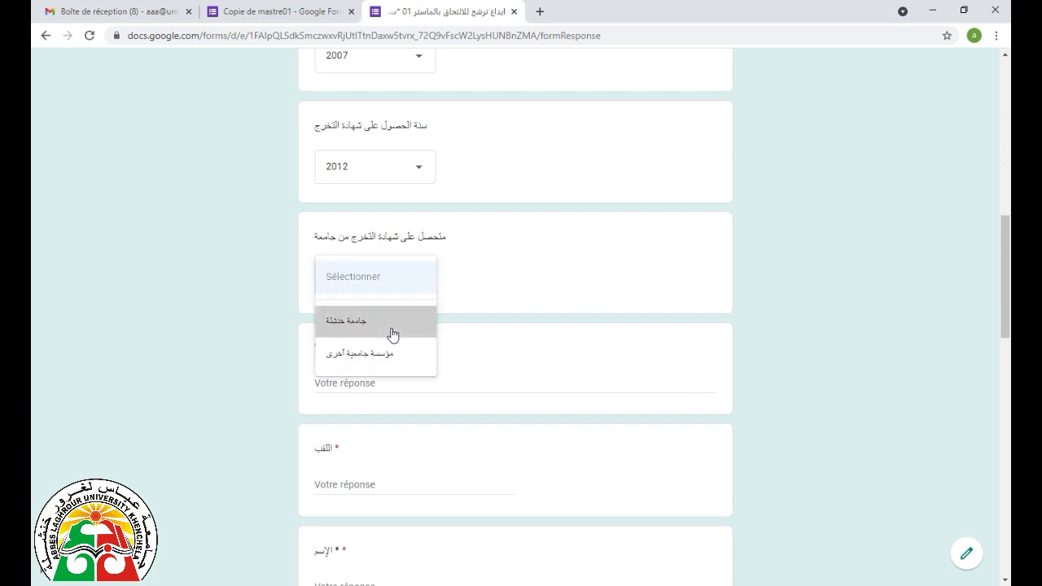
{"action": "left_click", "coordinate": [392, 378]}
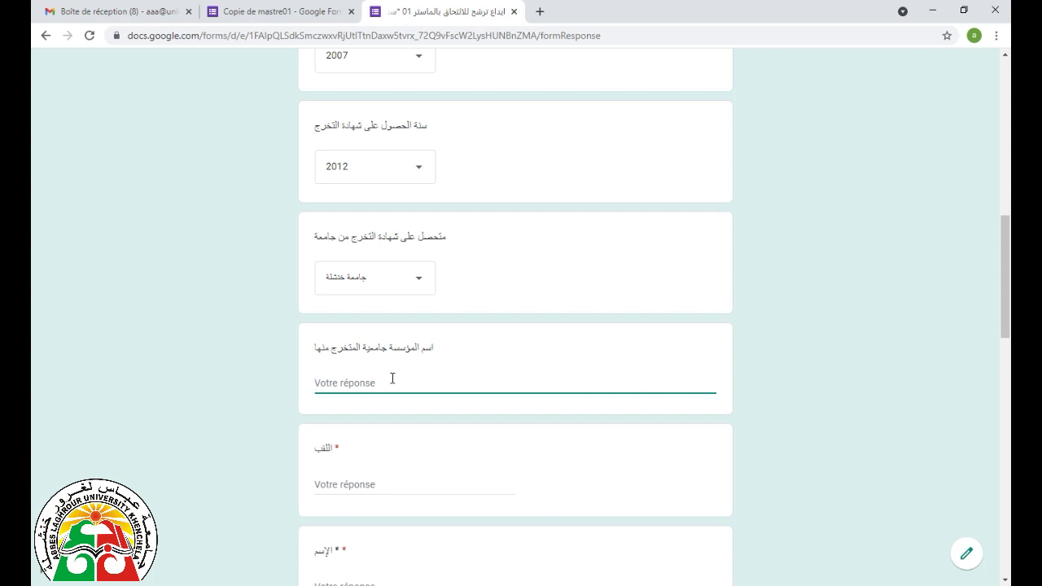
{"action": "type", "text": "جامعة خنشلة"}
- Fill in the candidate's surname, correcting a typo, and first name
{"action": "left_click", "coordinate": [378, 484]}
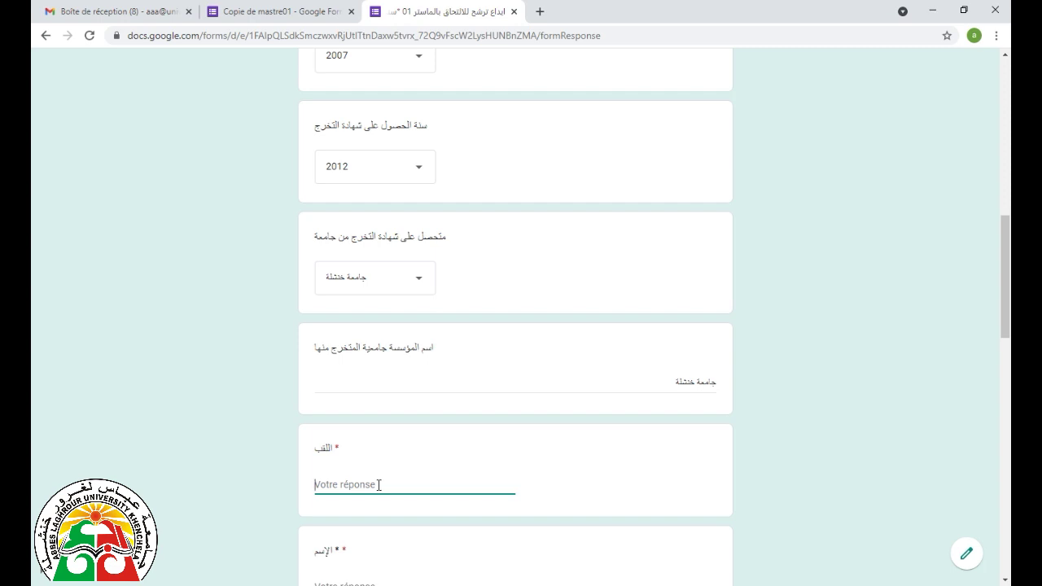
{"action": "type", "text": "ا"}
{"action": "type", "text": "ب"}
{"action": "scroll", "coordinate": [379, 485], "scroll_direction": "down", "scroll_amount": 3}
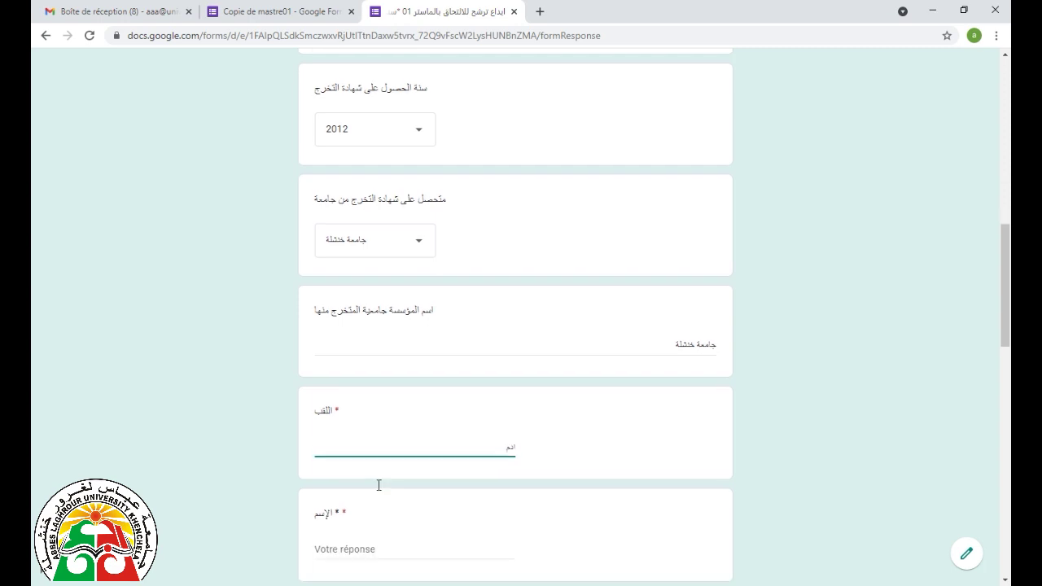
{"action": "left_click_drag", "start_coordinate": [501, 280], "coordinate": [519, 281]}
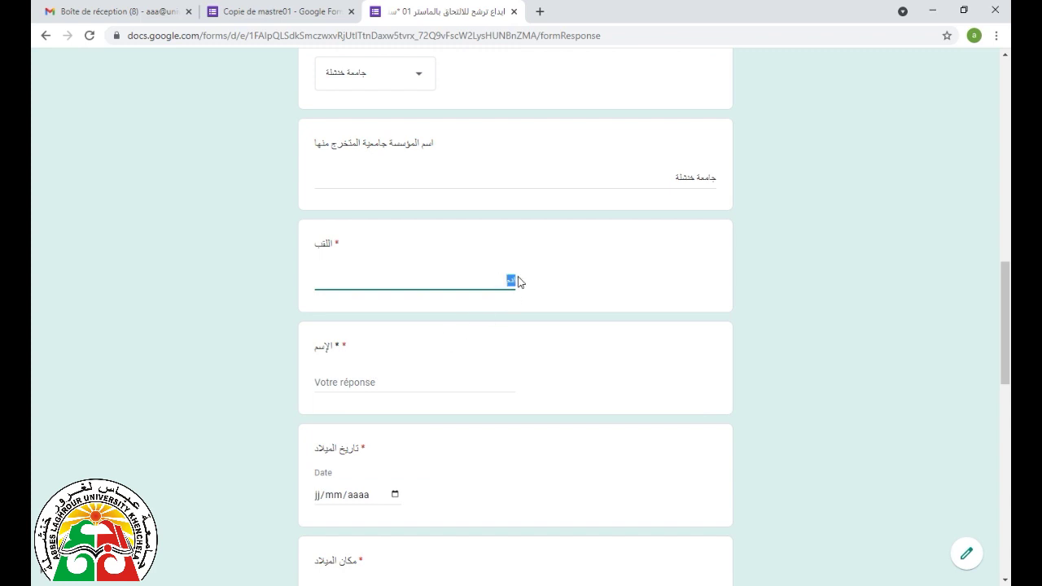
{"action": "left_click", "coordinate": [388, 382]}
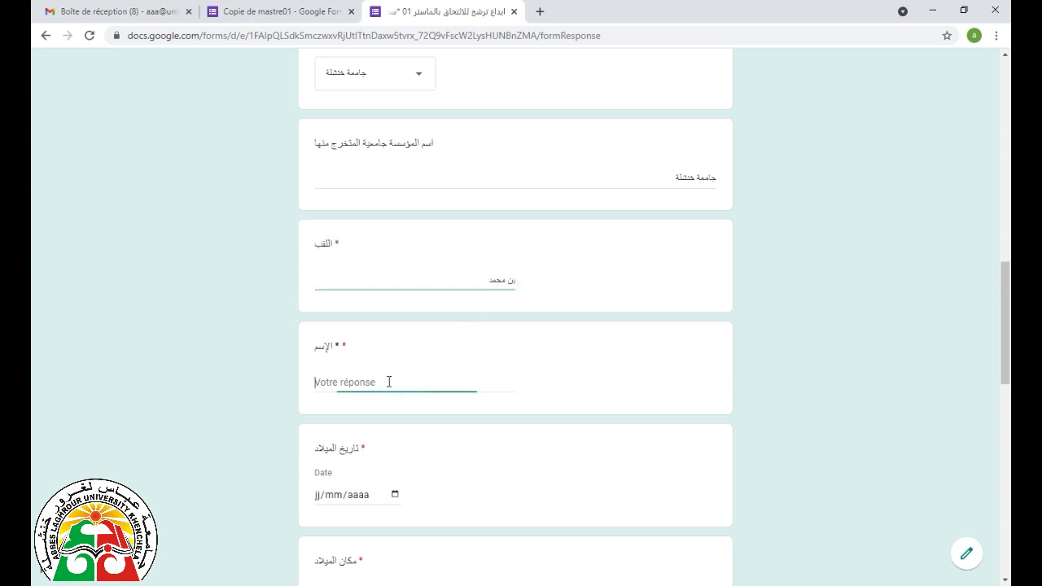
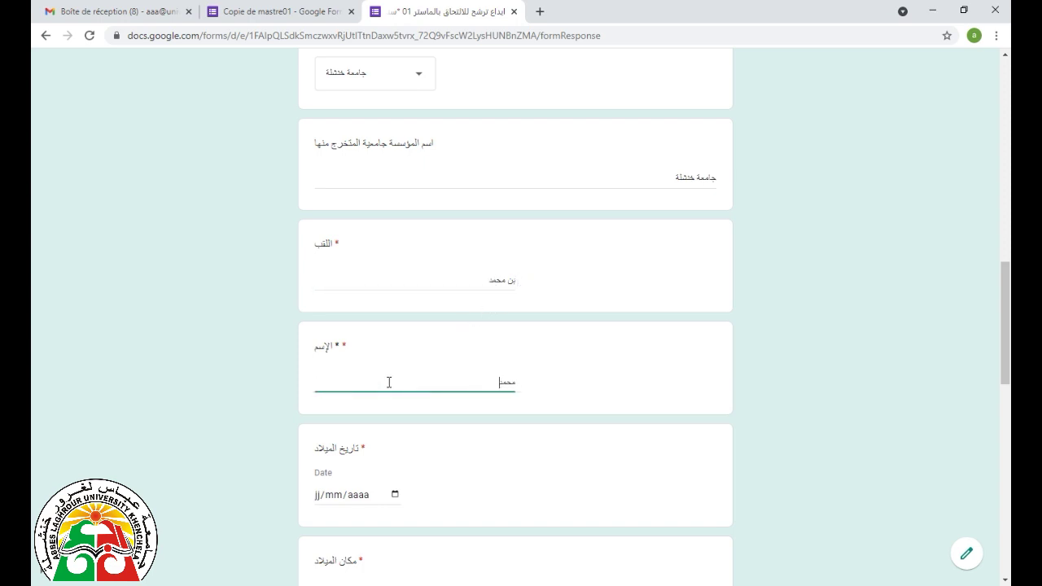
{"action": "scroll", "coordinate": [389, 382], "scroll_direction": "down", "scroll_amount": 2}
- Enter birth date 01/02/1980 and birthplace خنشلة
{"action": "left_click", "coordinate": [319, 358]}
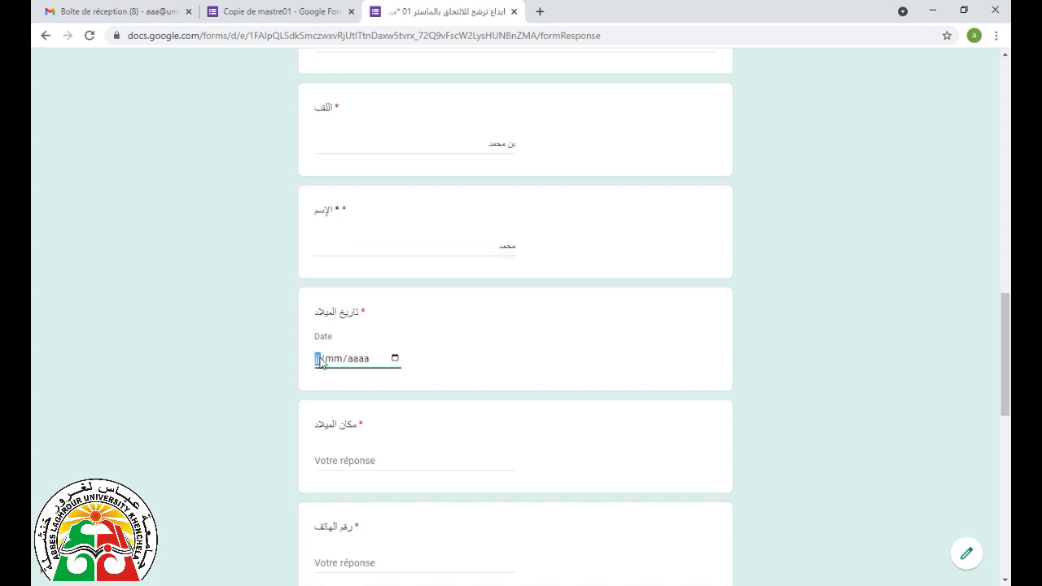
{"action": "type", "text": "01/02/1980"}
{"action": "scroll", "coordinate": [326, 371], "scroll_direction": "down", "scroll_amount": 1}
{"action": "left_click", "coordinate": [344, 392]}
{"action": "type", "text": "خنشلة"}
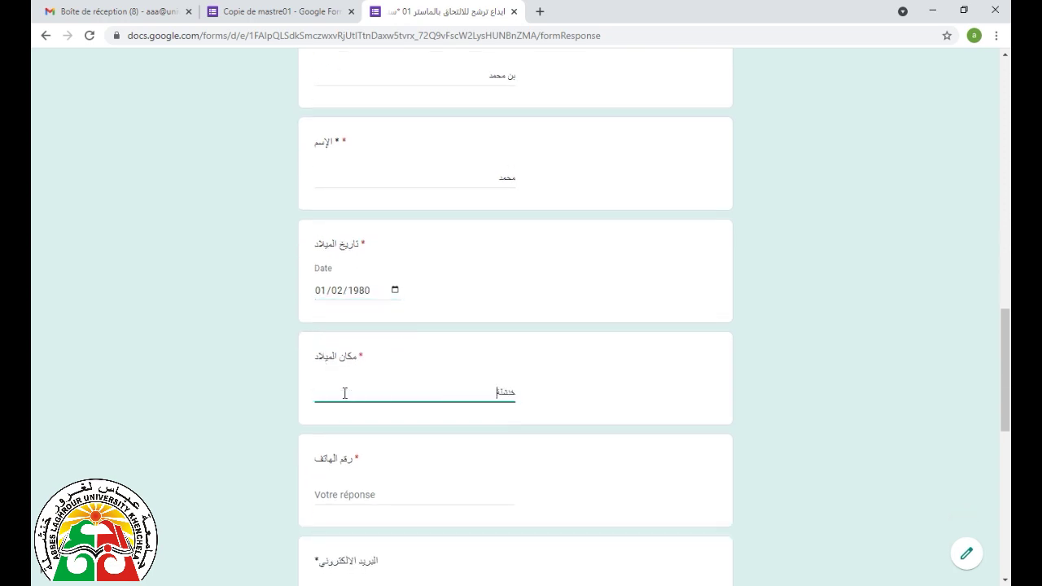
{"action": "scroll", "coordinate": [344, 392], "scroll_direction": "down", "scroll_amount": 2}
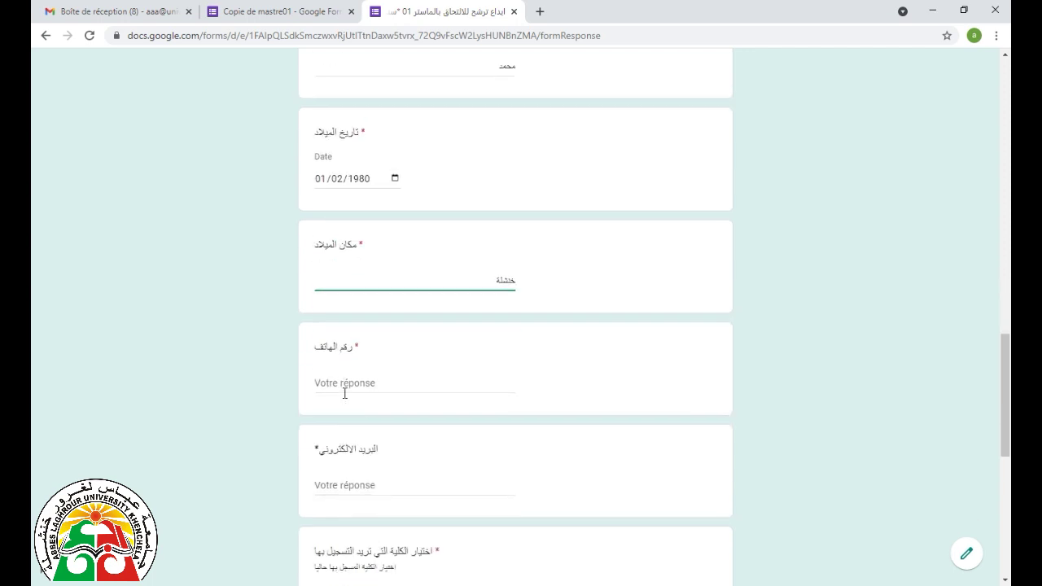
- Fill in the candidate's phone number and e-mail address, removing stray Arabic characters
{"action": "left_click", "coordinate": [343, 364]}
{"action": "type", "text": "06"}
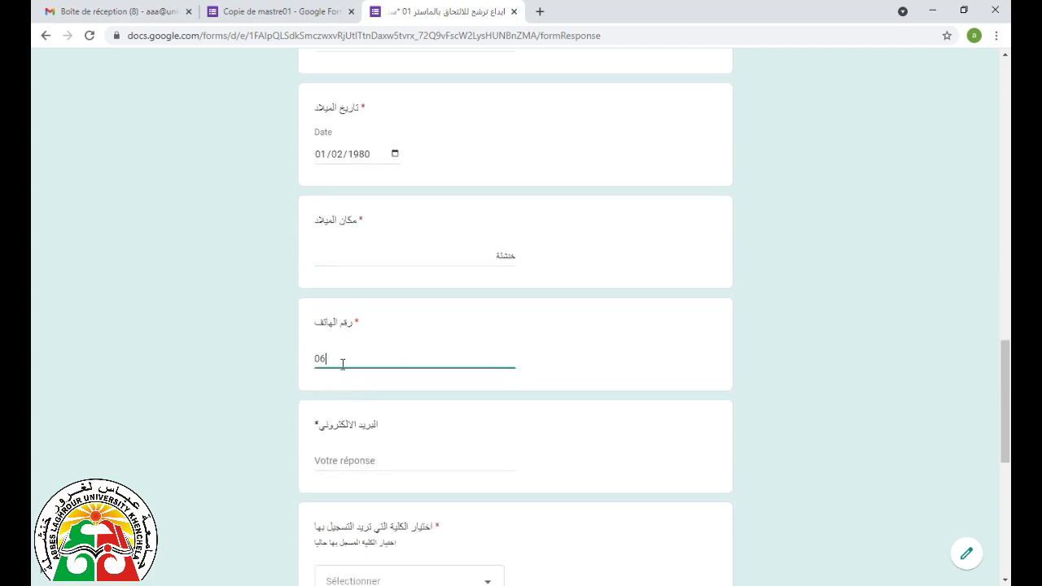
{"action": "type", "text": "66666666"}
{"action": "left_click", "coordinate": [357, 461]}
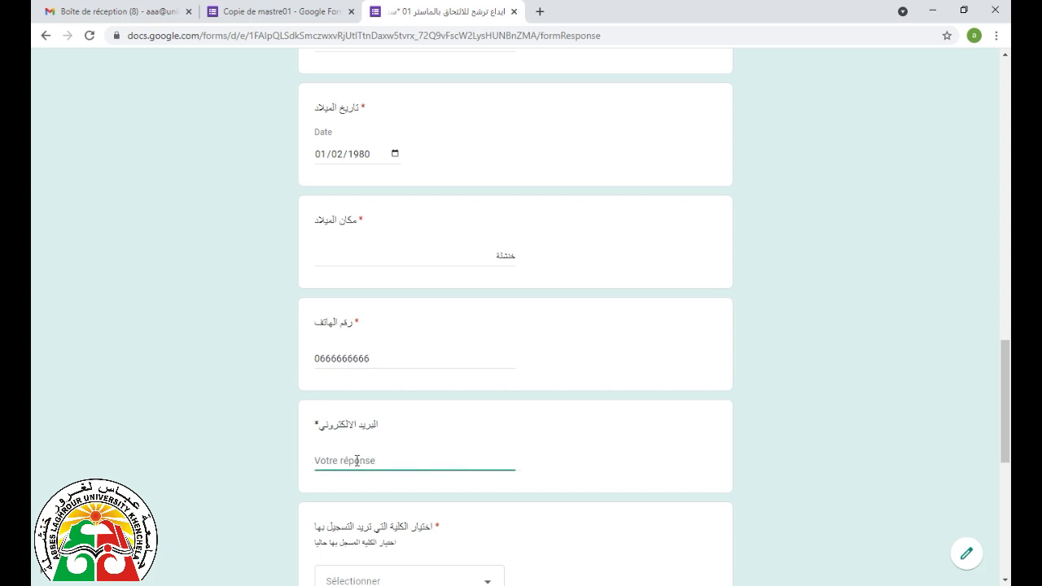
{"action": "scroll", "coordinate": [340, 468], "scroll_direction": "down", "scroll_amount": 1}
{"action": "scroll", "coordinate": [340, 468], "scroll_direction": "down", "scroll_amount": 2}
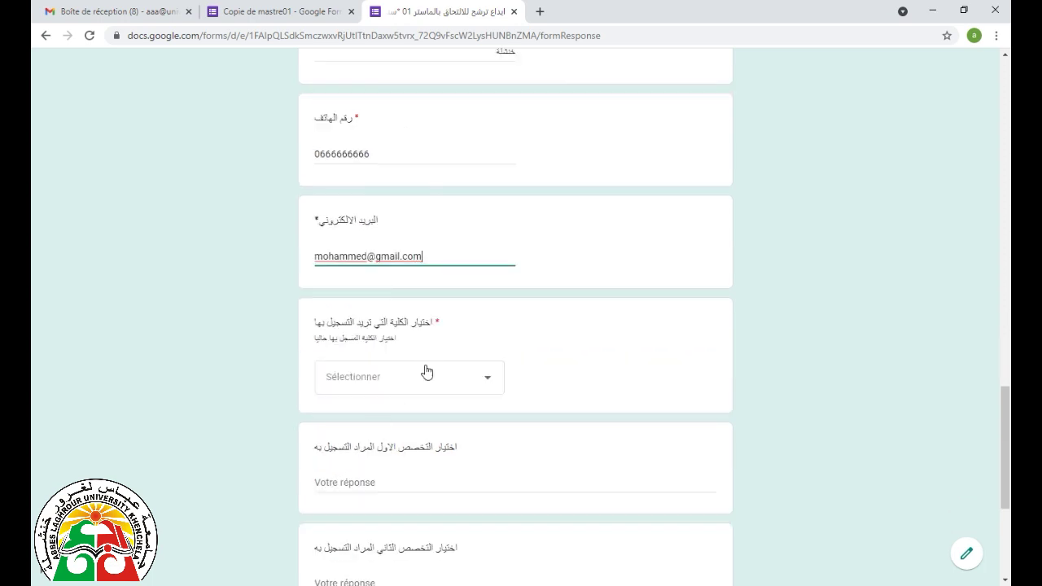
- Pick كلية العلوم والتكنولوجيا in the faculty dropdown
{"action": "left_click", "coordinate": [421, 386]}
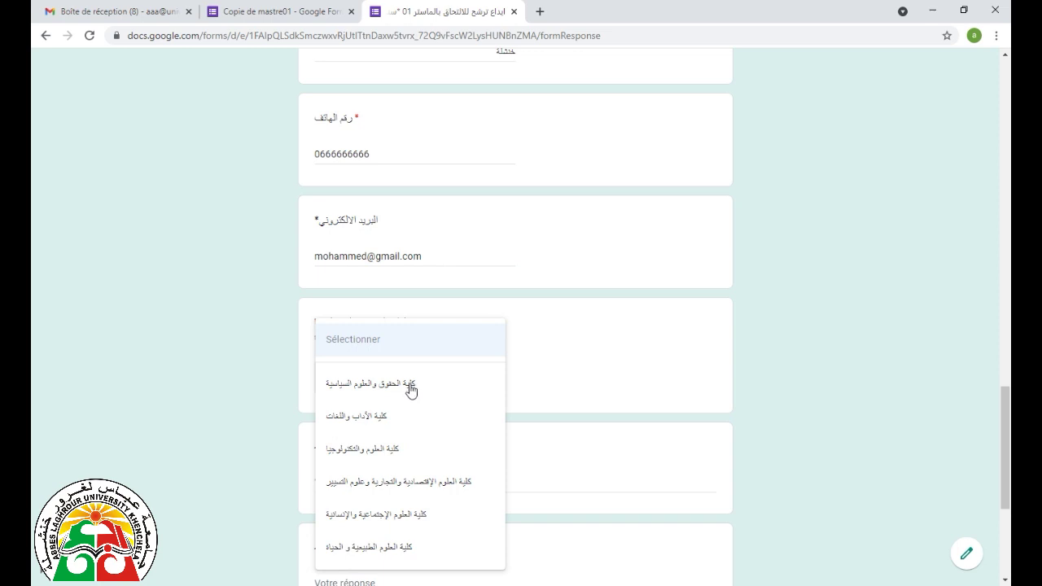
{"action": "left_click", "coordinate": [409, 453]}
{"action": "scroll", "coordinate": [410, 447], "scroll_direction": "down", "scroll_amount": 2}
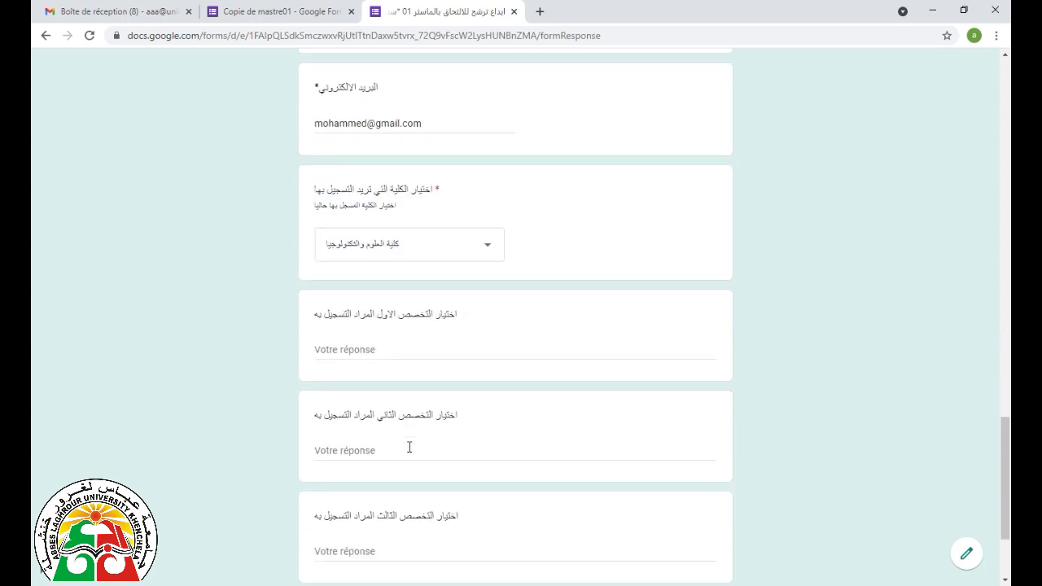
- Type the first specialty choice in Arabic, beginning with اعلام الي
{"action": "left_click", "coordinate": [361, 349]}
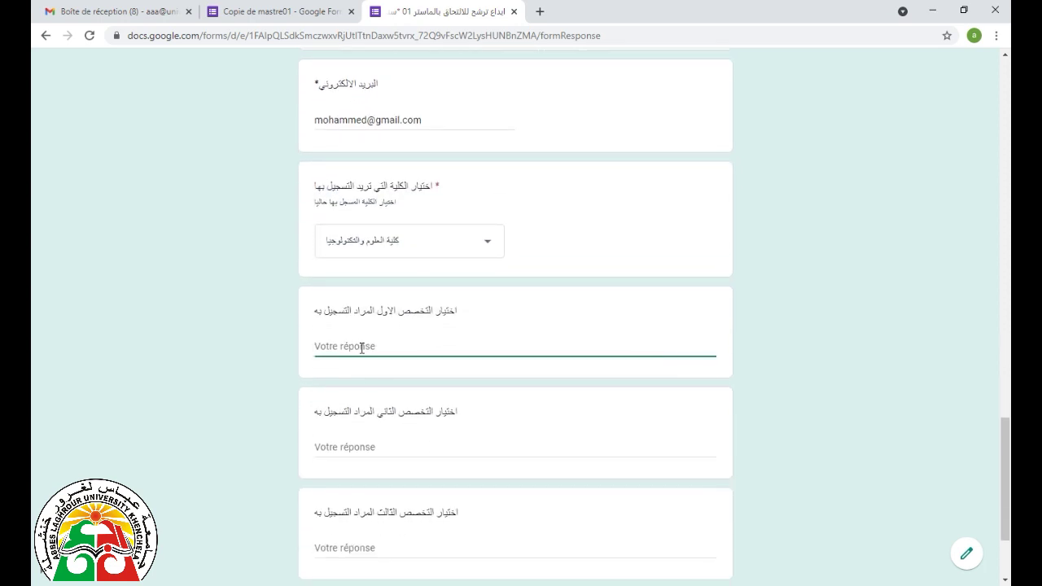
{"action": "key", "text": "alt"}
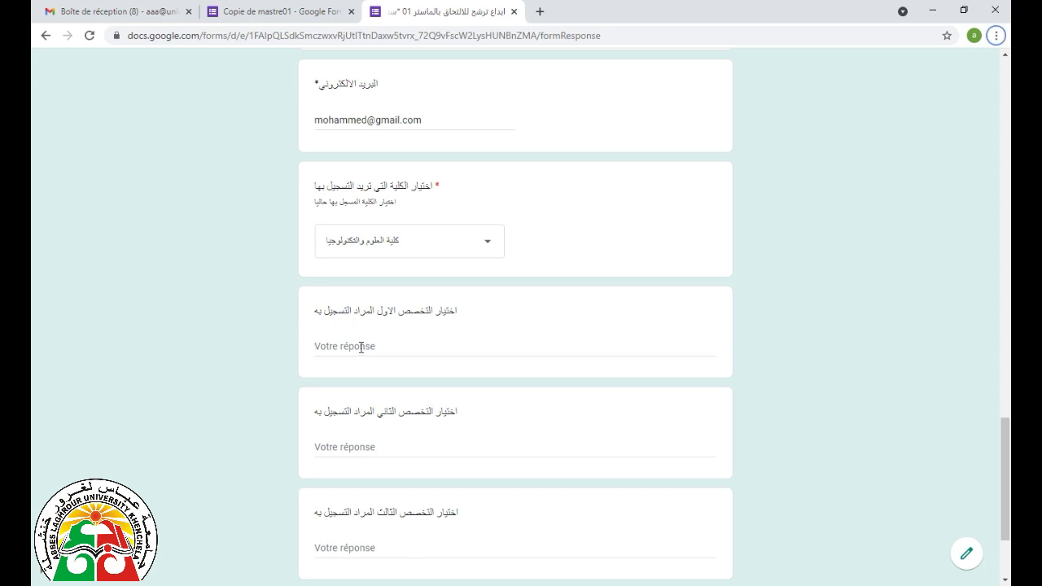
{"action": "left_click", "coordinate": [361, 348]}
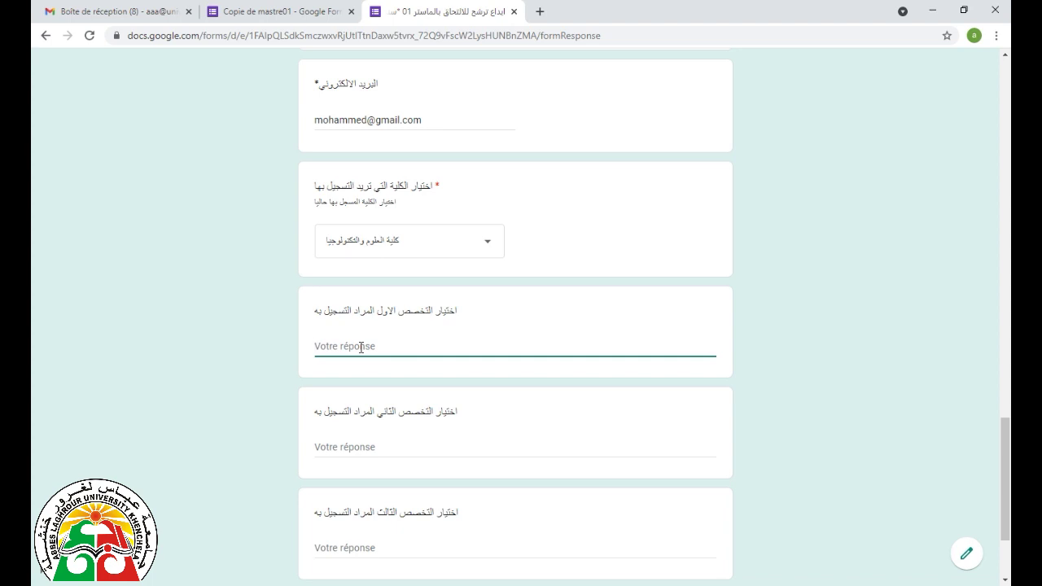
{"action": "type", "text": "اعلام الي"}
{"action": "scroll", "coordinate": [361, 347], "scroll_direction": "down", "scroll_amount": 3}
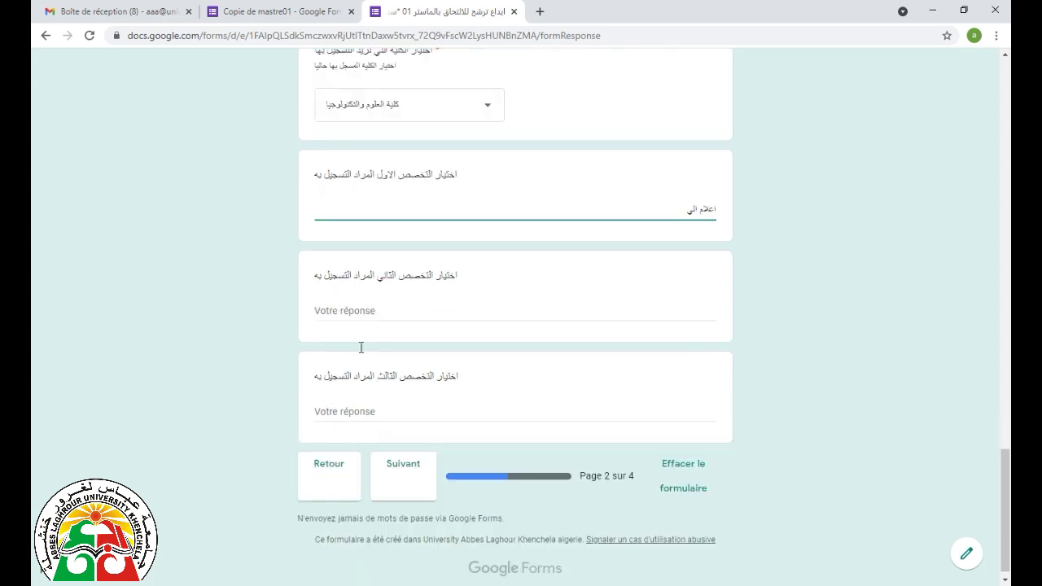
{"action": "left_click", "coordinate": [383, 312]}
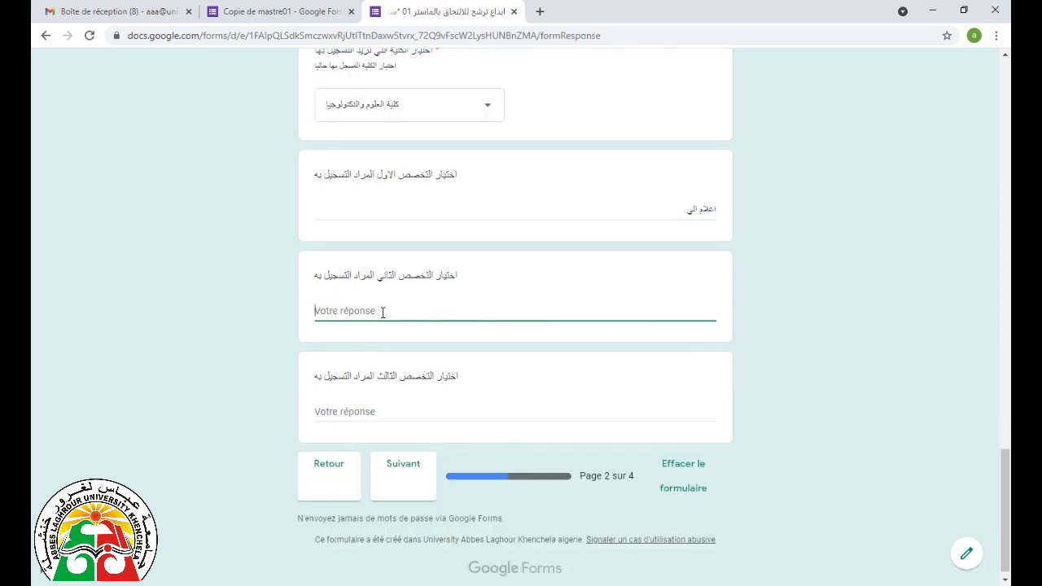
{"action": "left_click", "coordinate": [674, 211]}
{"action": "type", "text": "الحتمة مور"}
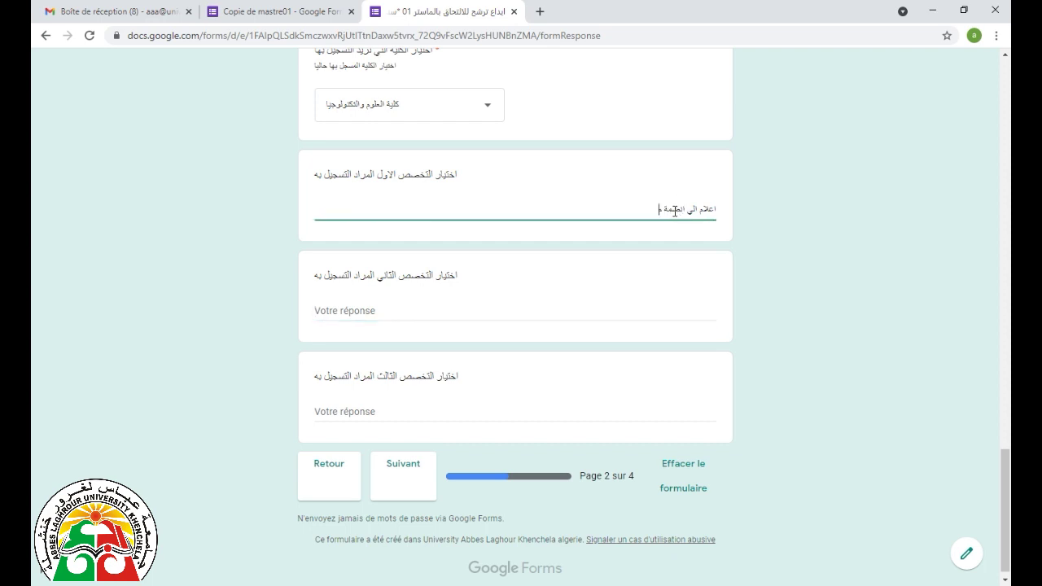
{"action": "type", "text": "عة"}
- Answer the second specialty with اعلام الي الانظمة الموزعة, fixing typos along the way
{"action": "left_click", "coordinate": [610, 310]}
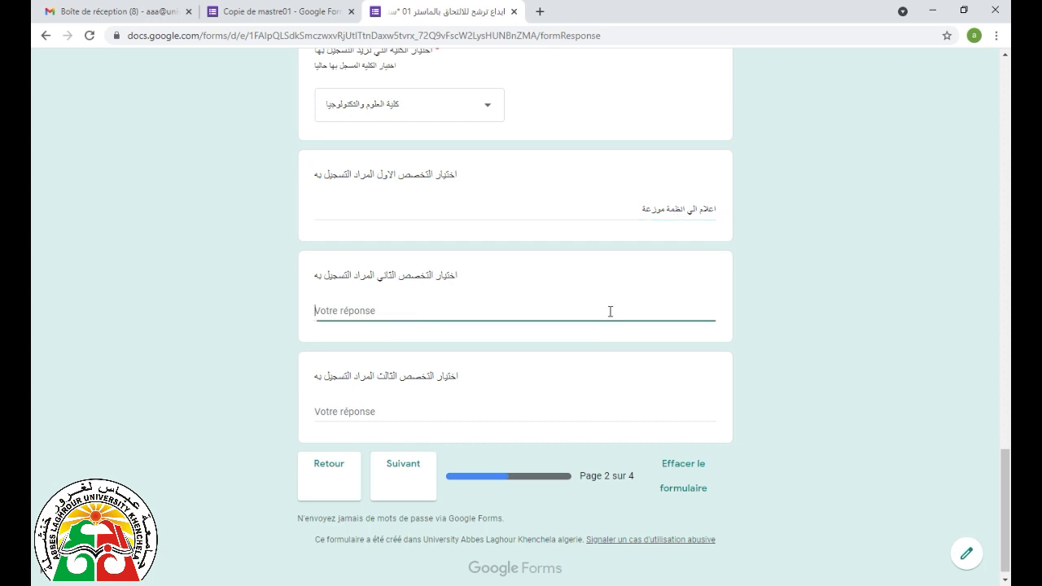
{"action": "type", "text": "اعلام الي الانظ"}
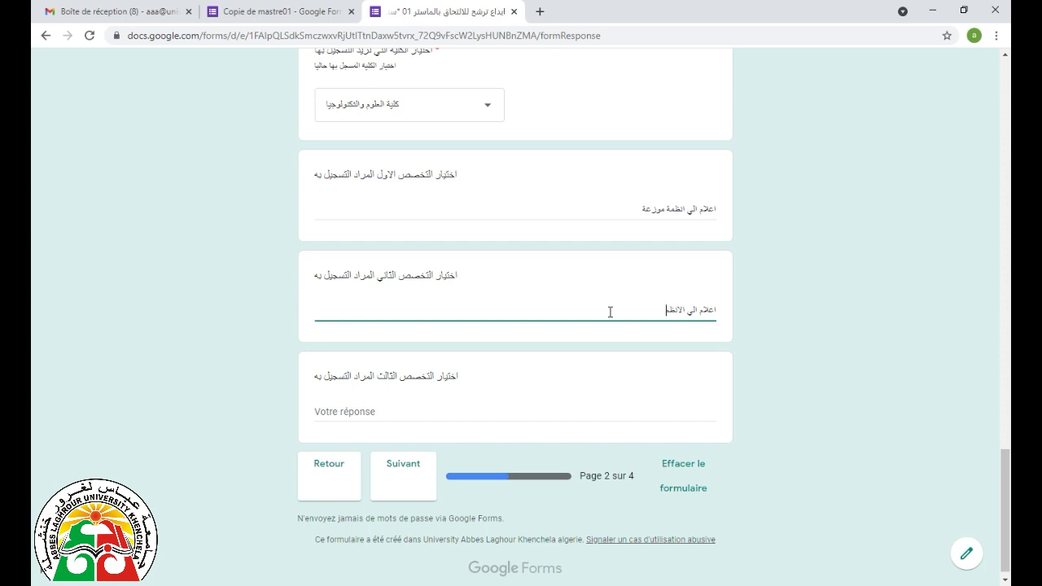
{"action": "type", "text": "مة الموزعة"}
{"action": "scroll", "coordinate": [602, 367], "scroll_direction": "down", "scroll_amount": 1}
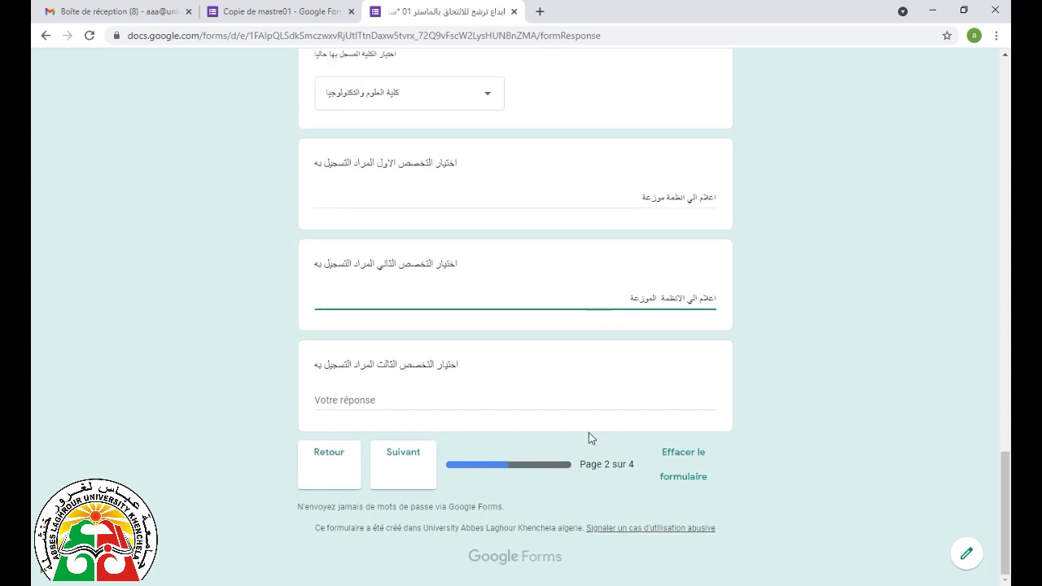
- Enter اعلام الي اساسي وتطبيق as the third specialty and continue to page 3
{"action": "left_click", "coordinate": [389, 403]}
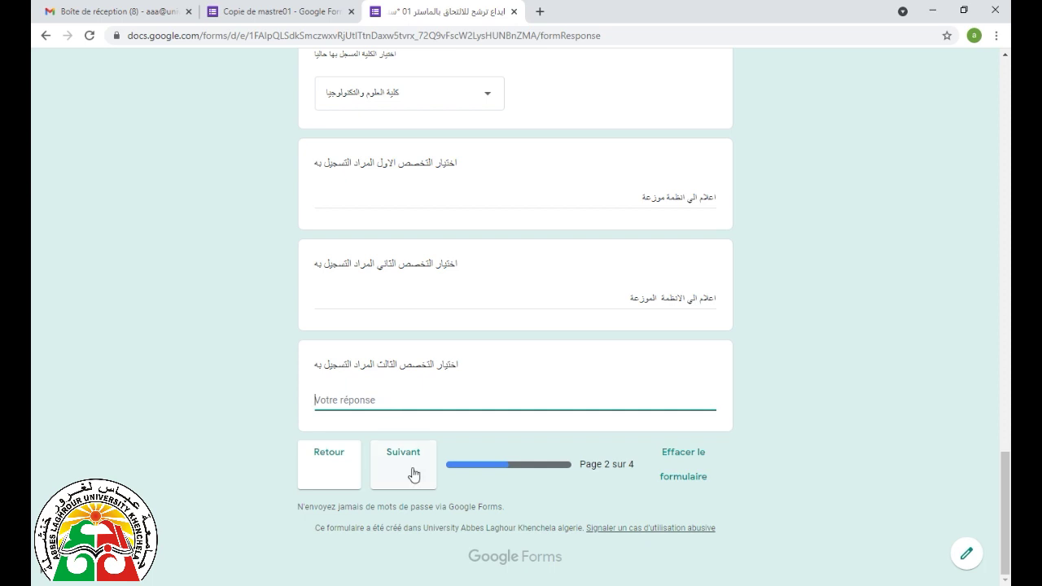
{"action": "scroll", "coordinate": [434, 358], "scroll_direction": "up", "scroll_amount": 1}
{"action": "scroll", "coordinate": [458, 323], "scroll_direction": "up", "scroll_amount": 1}
{"action": "scroll", "coordinate": [458, 323], "scroll_direction": "up", "scroll_amount": 3}
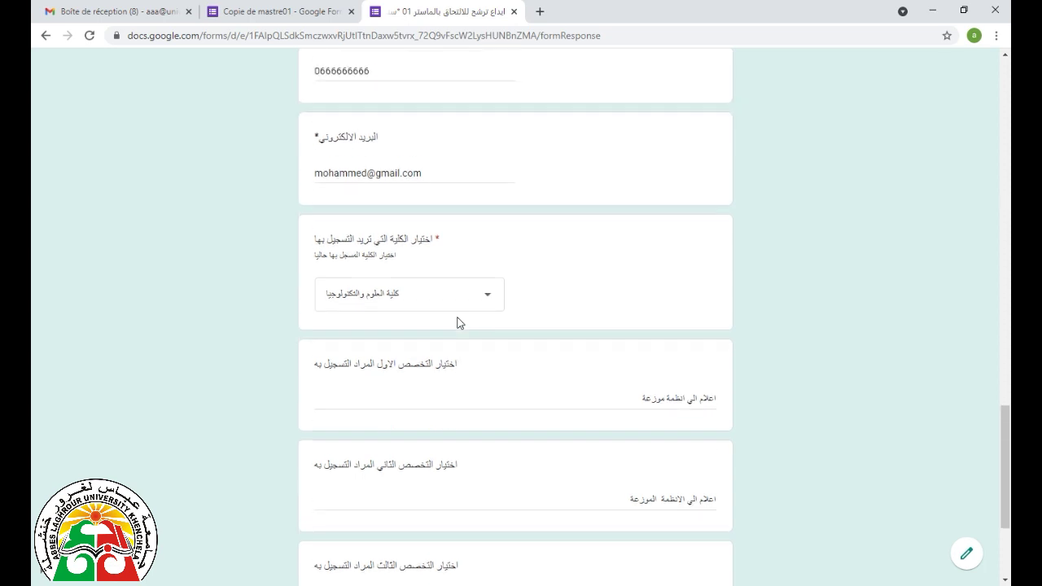
{"action": "scroll", "coordinate": [458, 323], "scroll_direction": "down", "scroll_amount": 4}
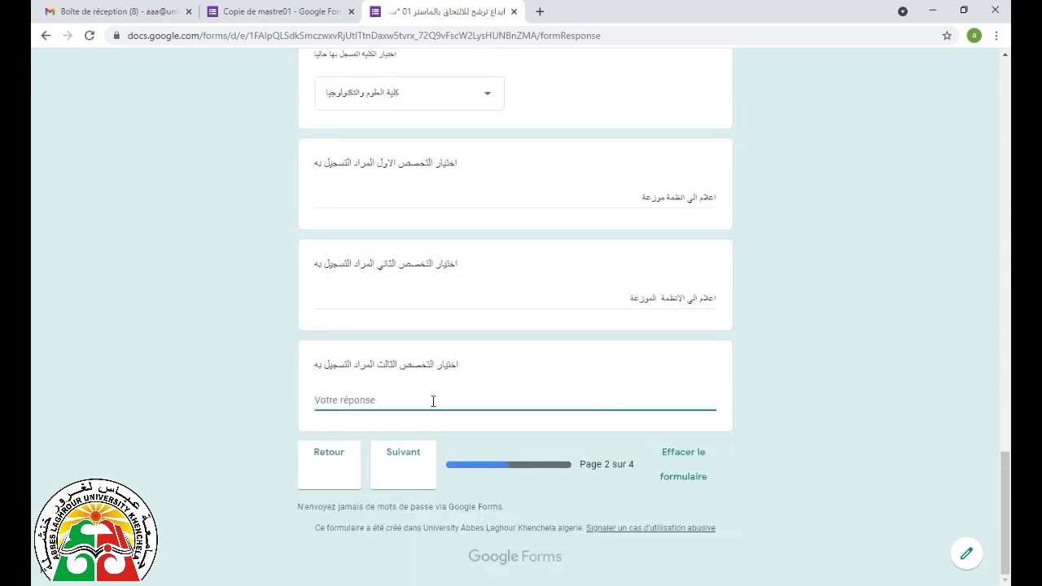
{"action": "type", "text": "اعلام الي اساسي وتطبيق"}
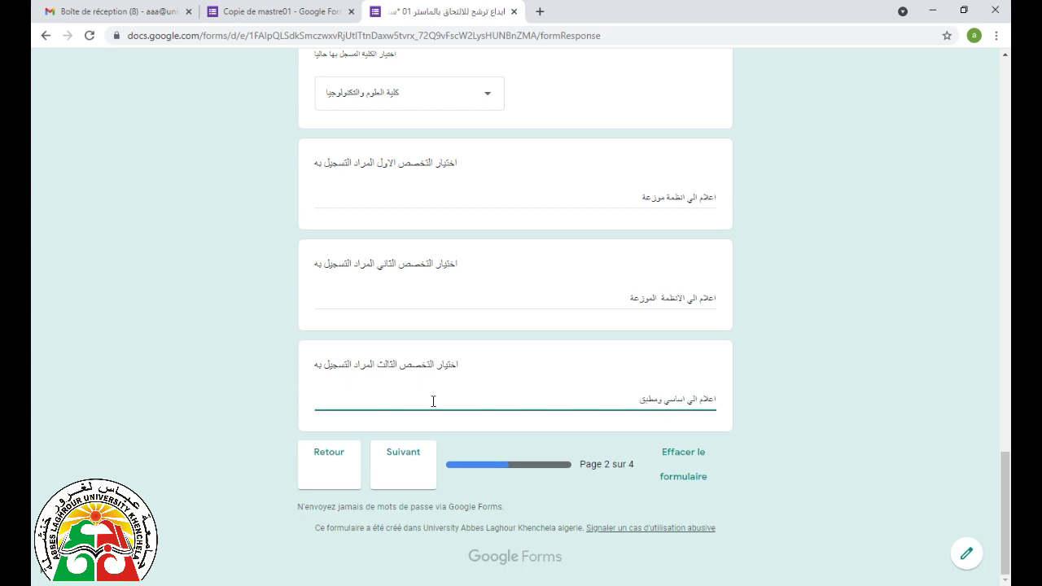
{"action": "left_click", "coordinate": [396, 477]}
- Upload fourmulaire email .pdf to the transcripts question
{"action": "scroll", "coordinate": [392, 416], "scroll_direction": "down", "scroll_amount": 2}
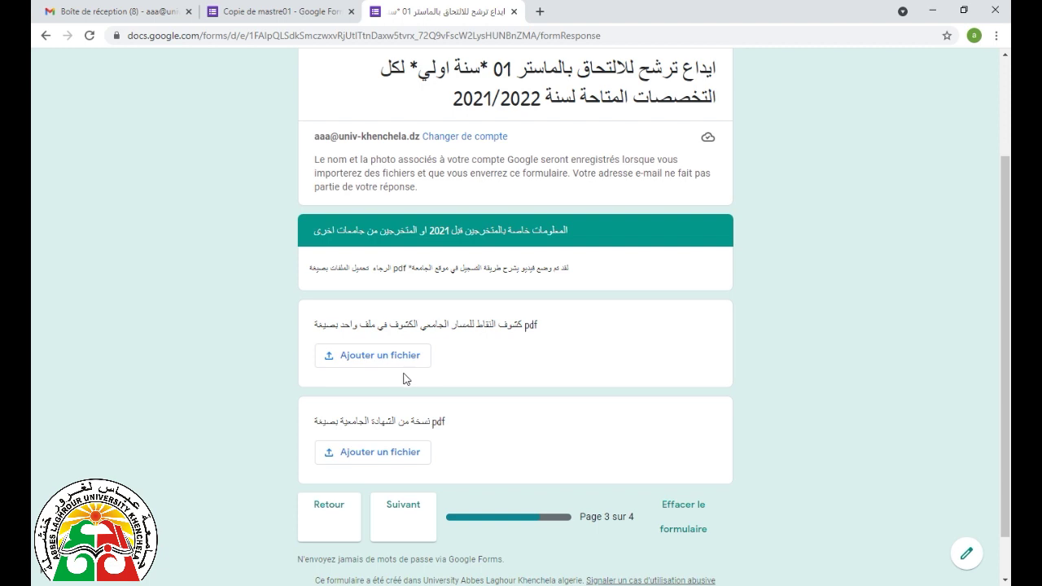
{"action": "left_click", "coordinate": [394, 356]}
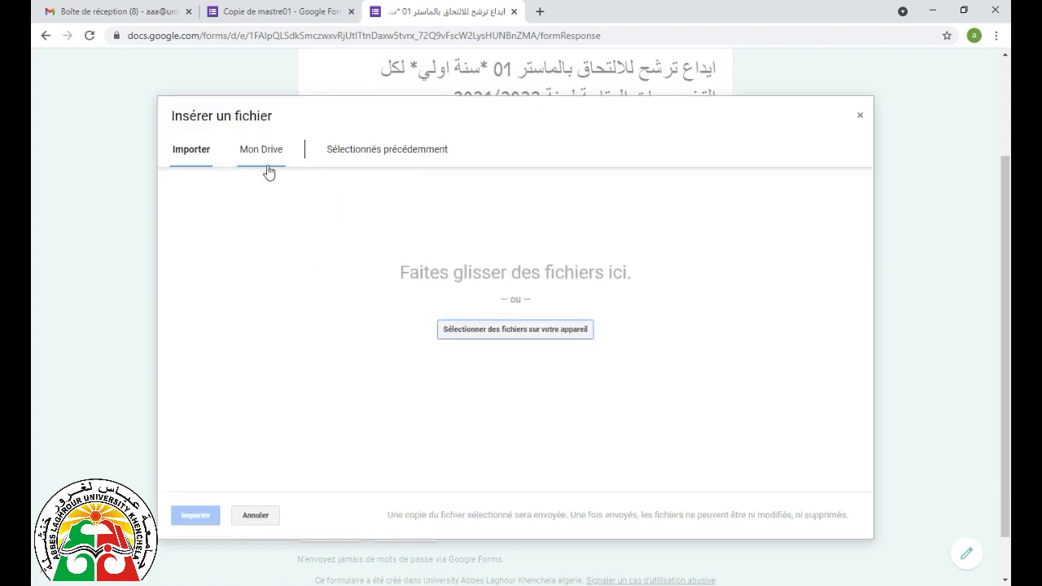
{"action": "left_click", "coordinate": [476, 331]}
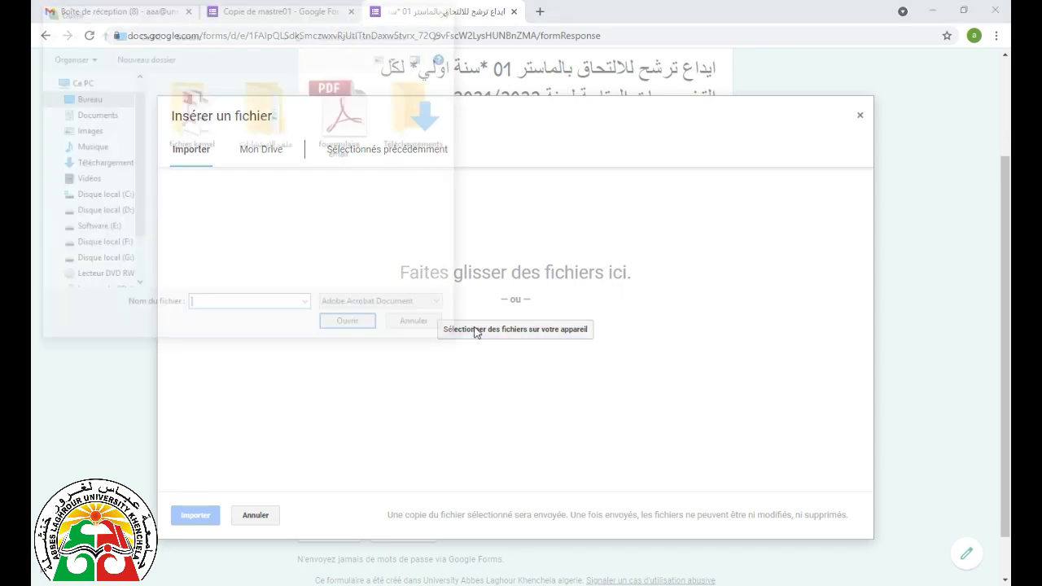
{"action": "double_click", "coordinate": [337, 122]}
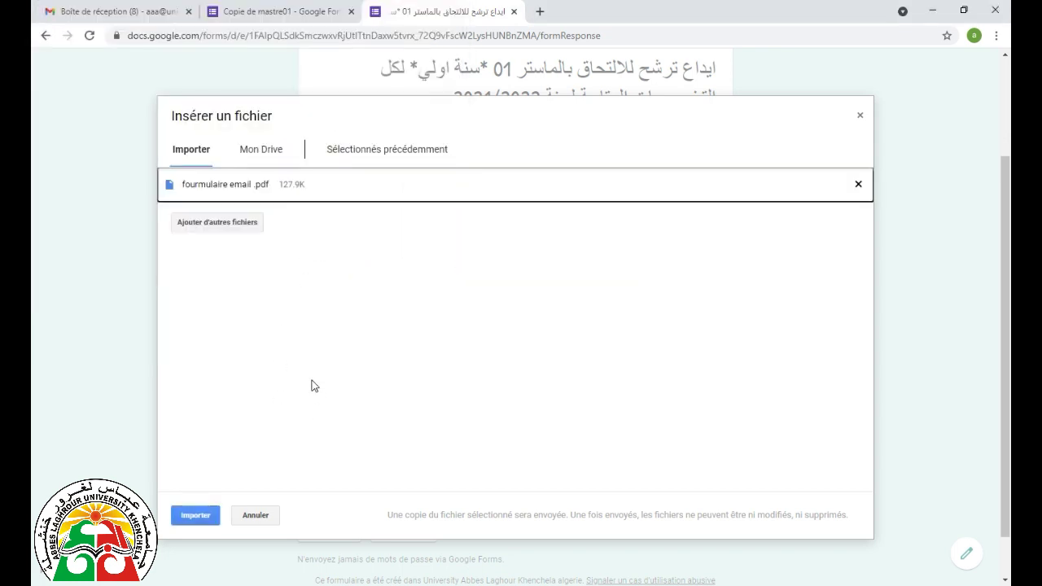
{"action": "left_click", "coordinate": [196, 516]}
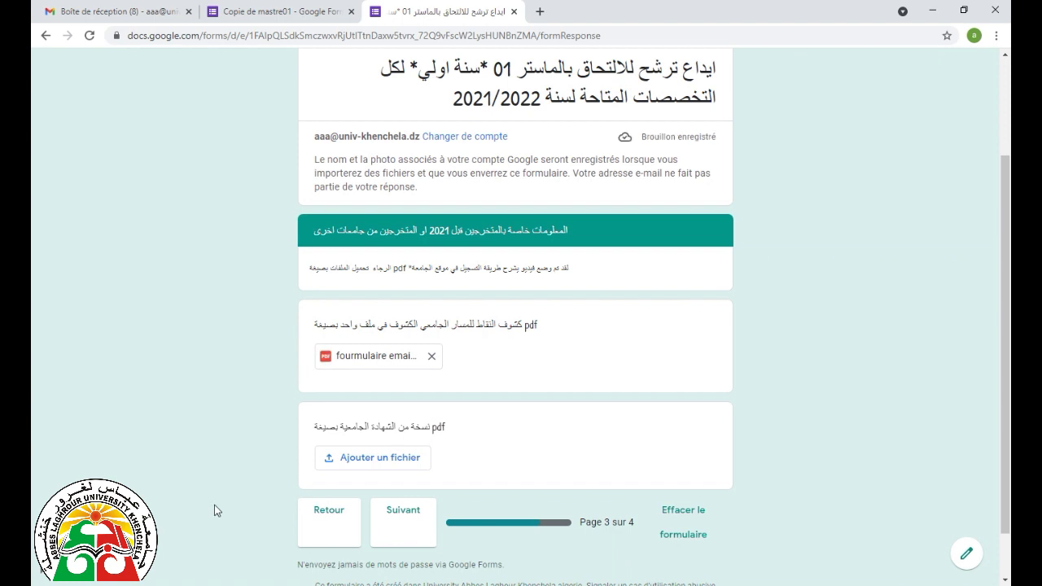
- Upload fourmulaire email .pdf to the diploma copy question
{"action": "left_click", "coordinate": [393, 459]}
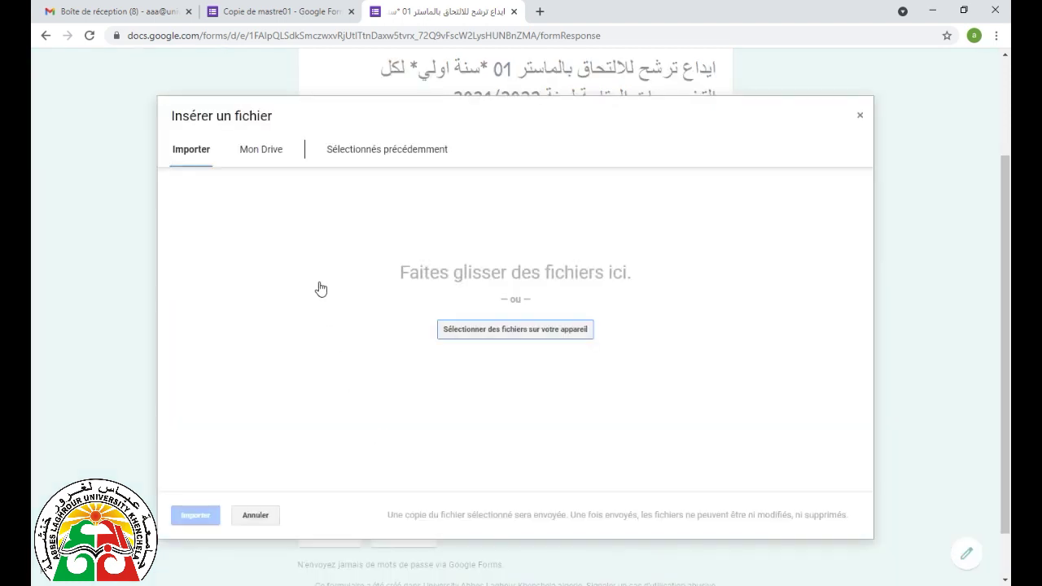
{"action": "left_click", "coordinate": [493, 339]}
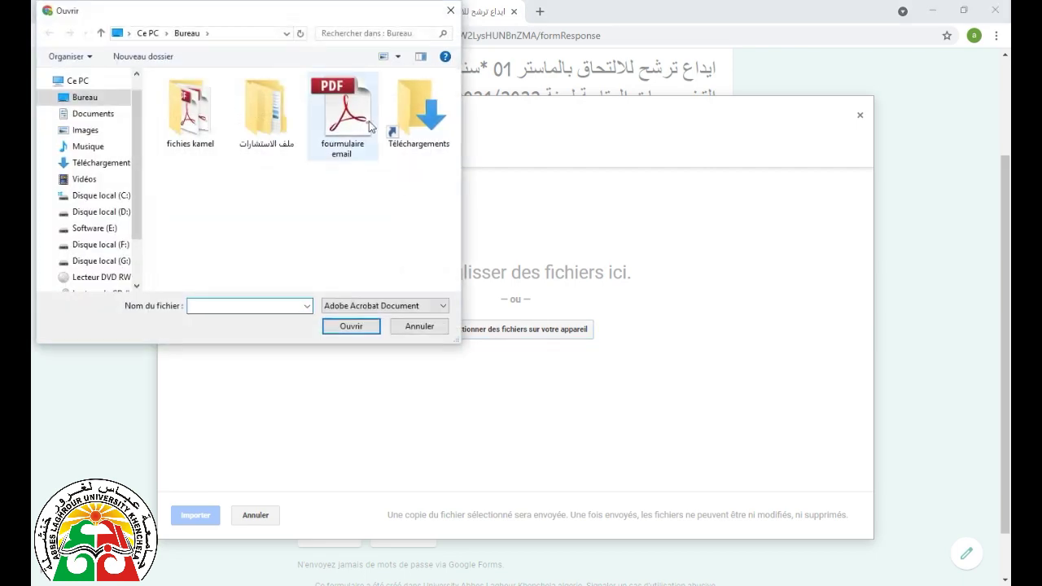
{"action": "double_click", "coordinate": [346, 126]}
{"action": "left_click", "coordinate": [193, 521]}
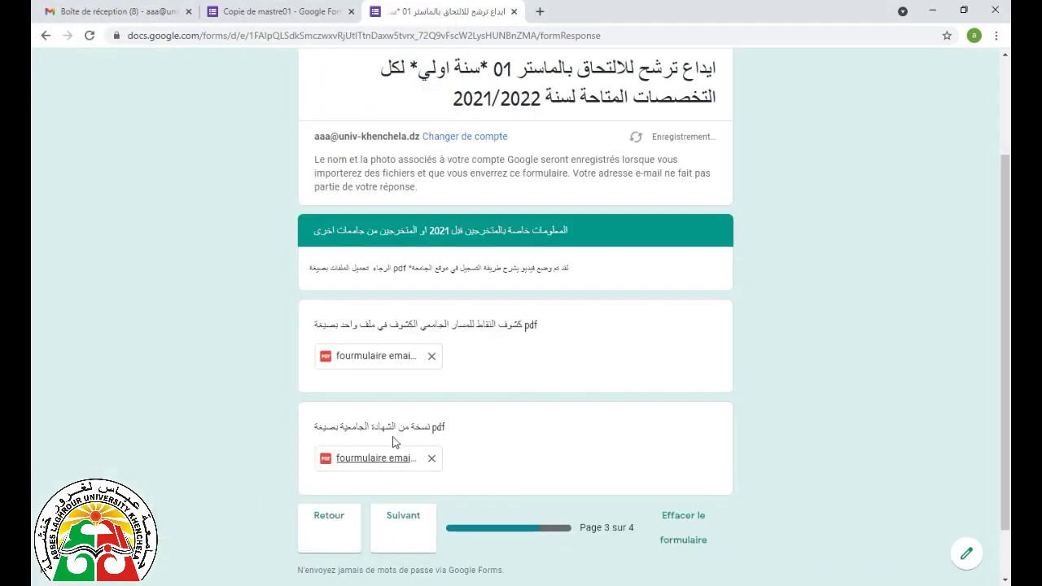
- On page 4, tick the accuracy declaration and send the application with Envoyer
{"action": "scroll", "coordinate": [396, 442], "scroll_direction": "down", "scroll_amount": 2}
{"action": "left_click", "coordinate": [399, 460]}
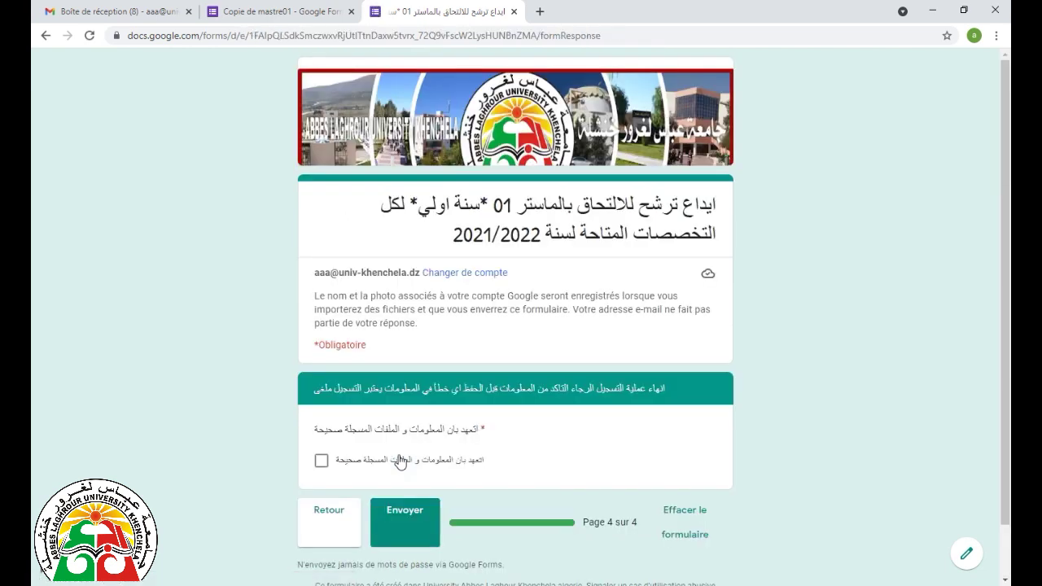
{"action": "left_click", "coordinate": [322, 460]}
{"action": "left_click", "coordinate": [412, 521]}
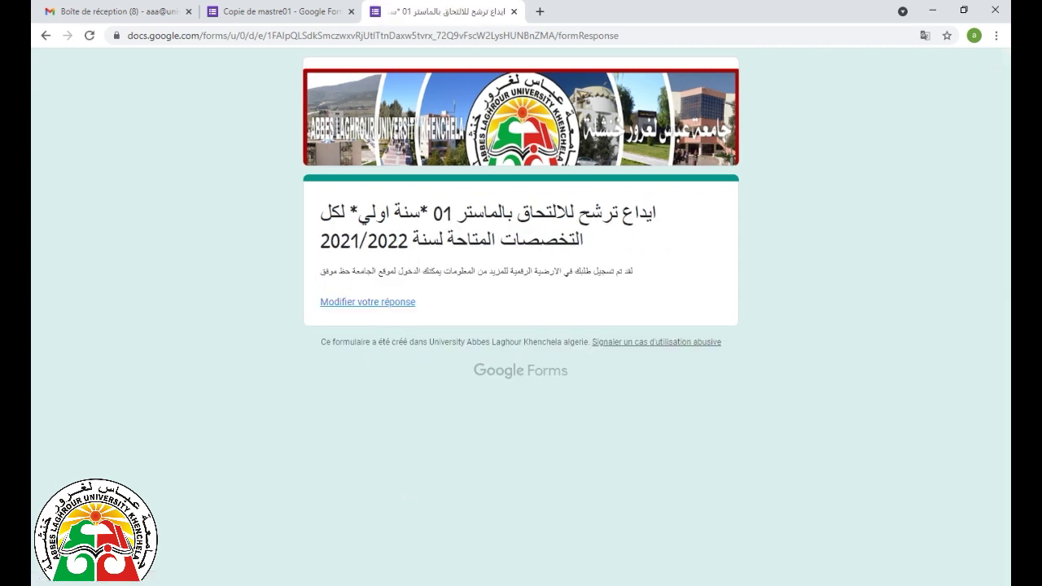
- Reopen the response via 'Modifier votre réponse' and review page 2's saved faculty and three specialties
{"action": "left_click", "coordinate": [372, 307]}
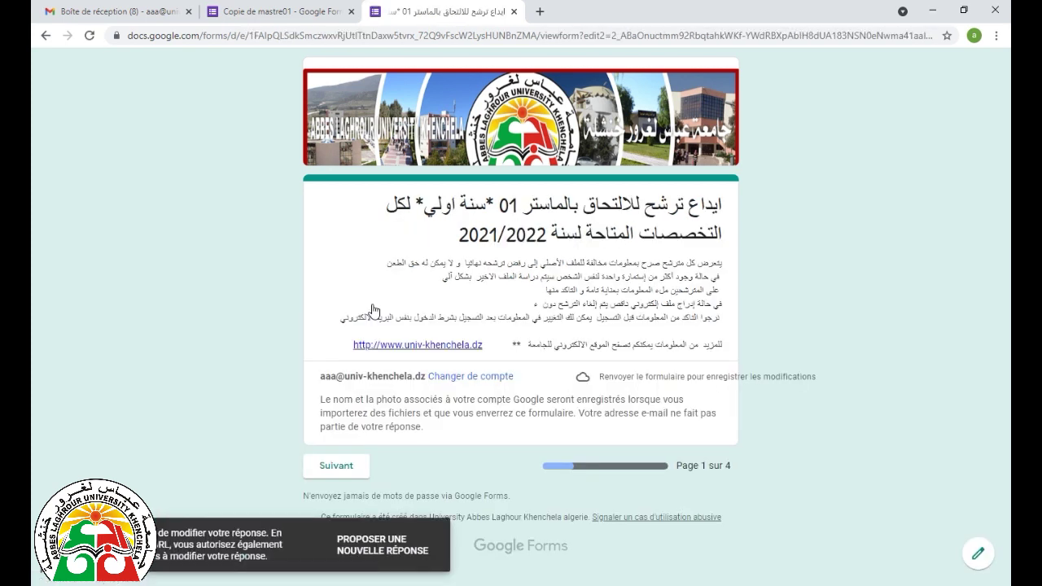
{"action": "left_click", "coordinate": [359, 469]}
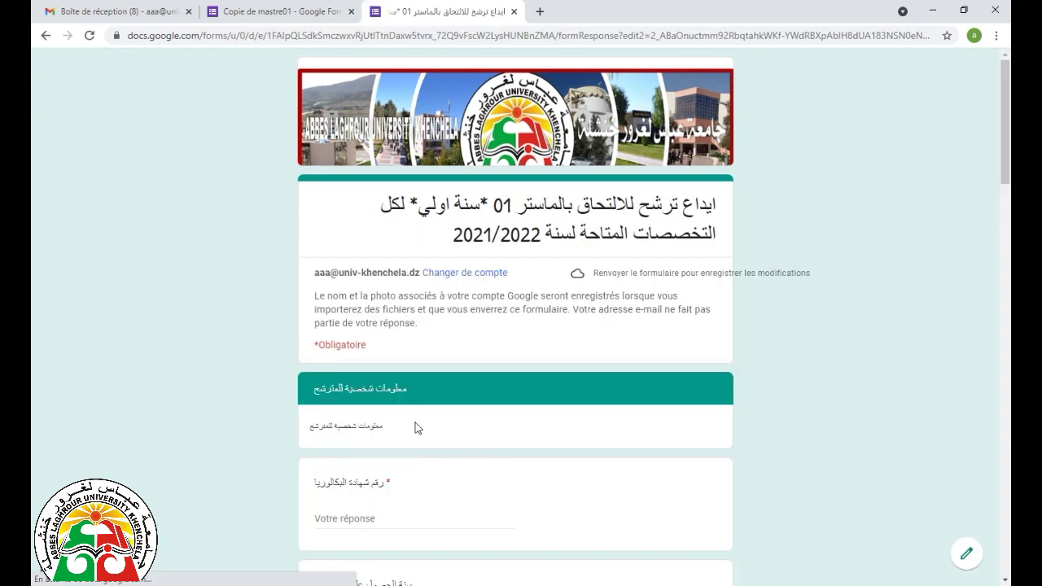
{"action": "scroll", "coordinate": [417, 424], "scroll_direction": "down", "scroll_amount": 12}
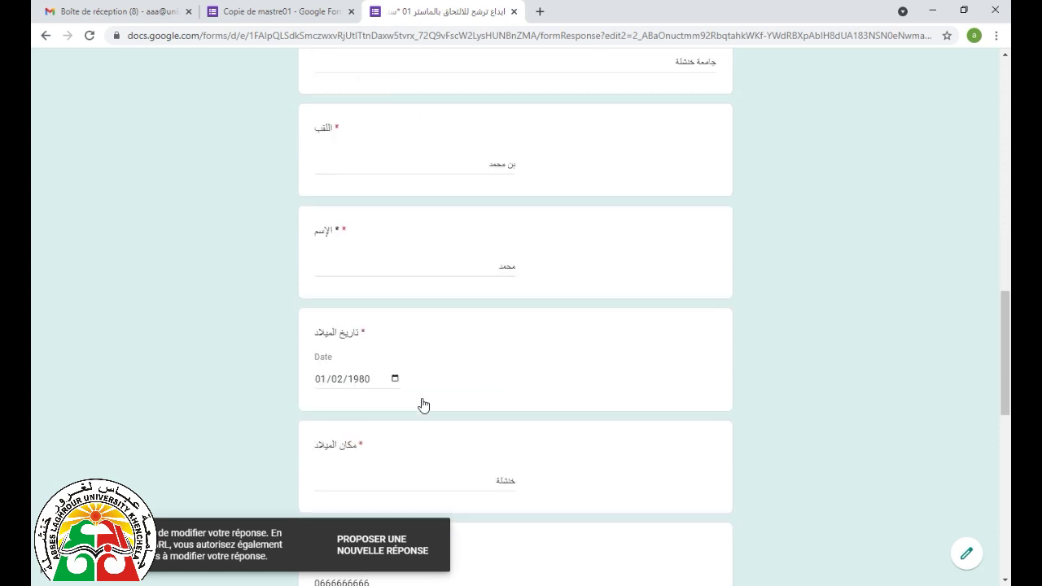
{"action": "scroll", "coordinate": [423, 405], "scroll_direction": "down", "scroll_amount": 9}
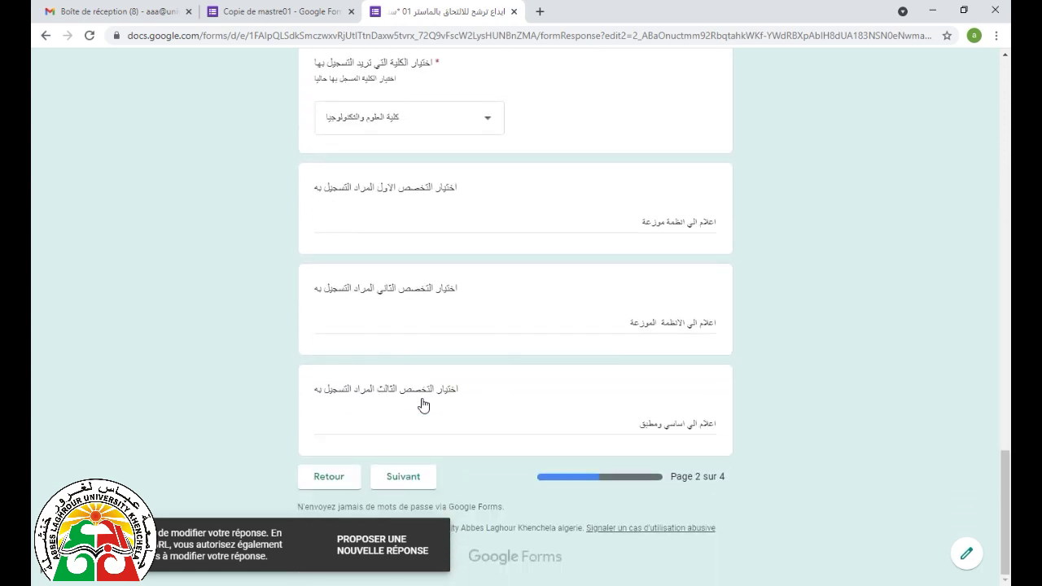
{"action": "scroll", "coordinate": [423, 404], "scroll_direction": "up", "scroll_amount": 20}
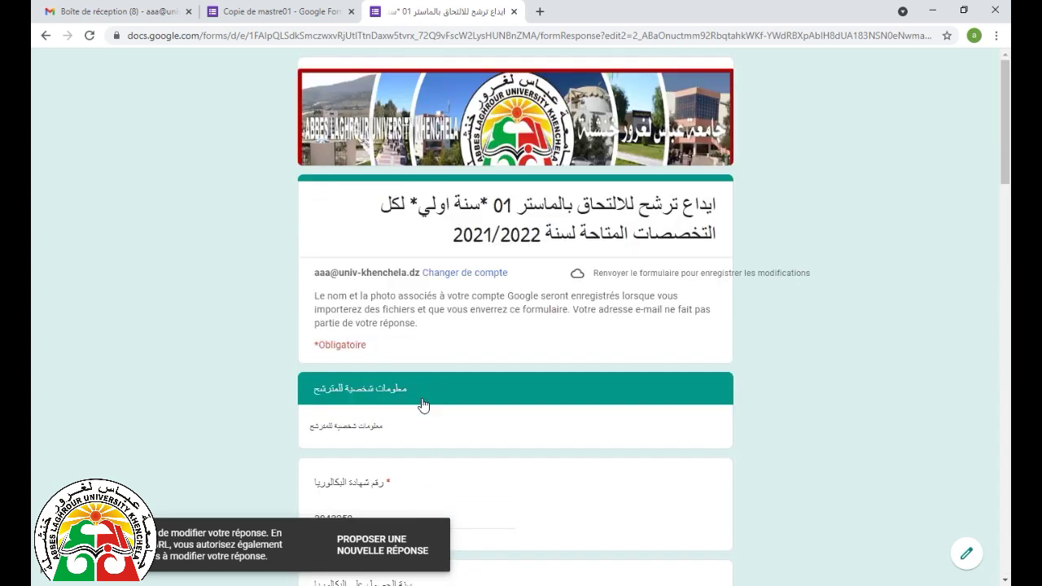